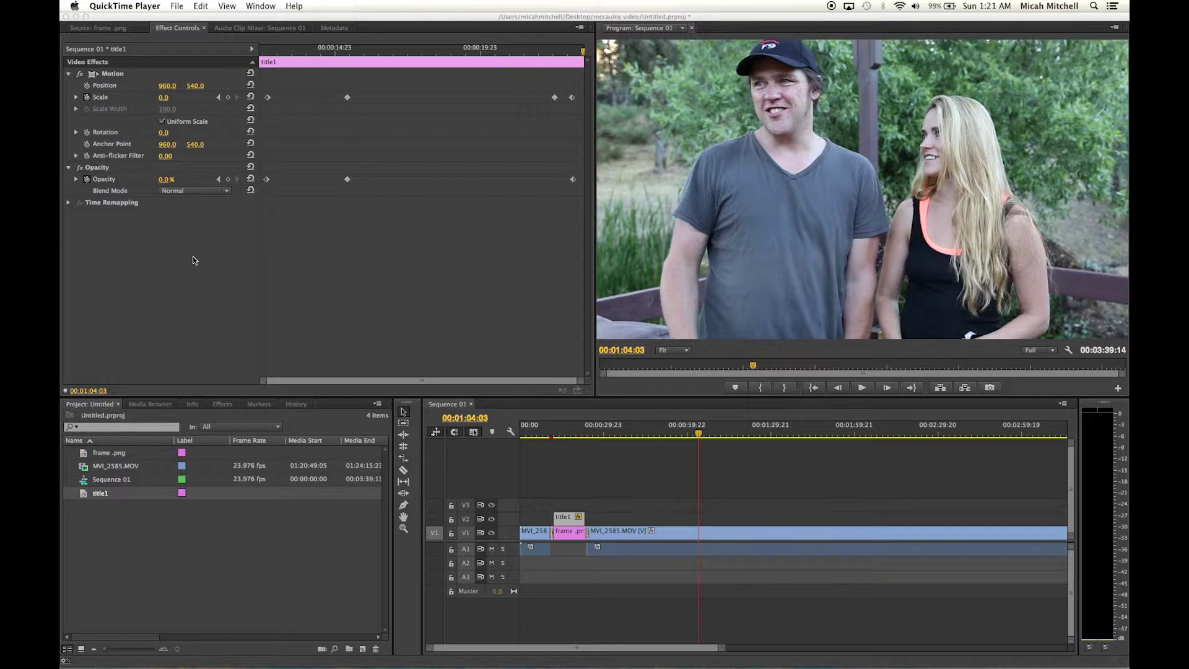
Split the long MVI_2585.MOV clip after the frame still into four segments with the Razor tool, including a cut at 00:01:49:22.
{"action": "left_click", "coordinate": [119, 32]}
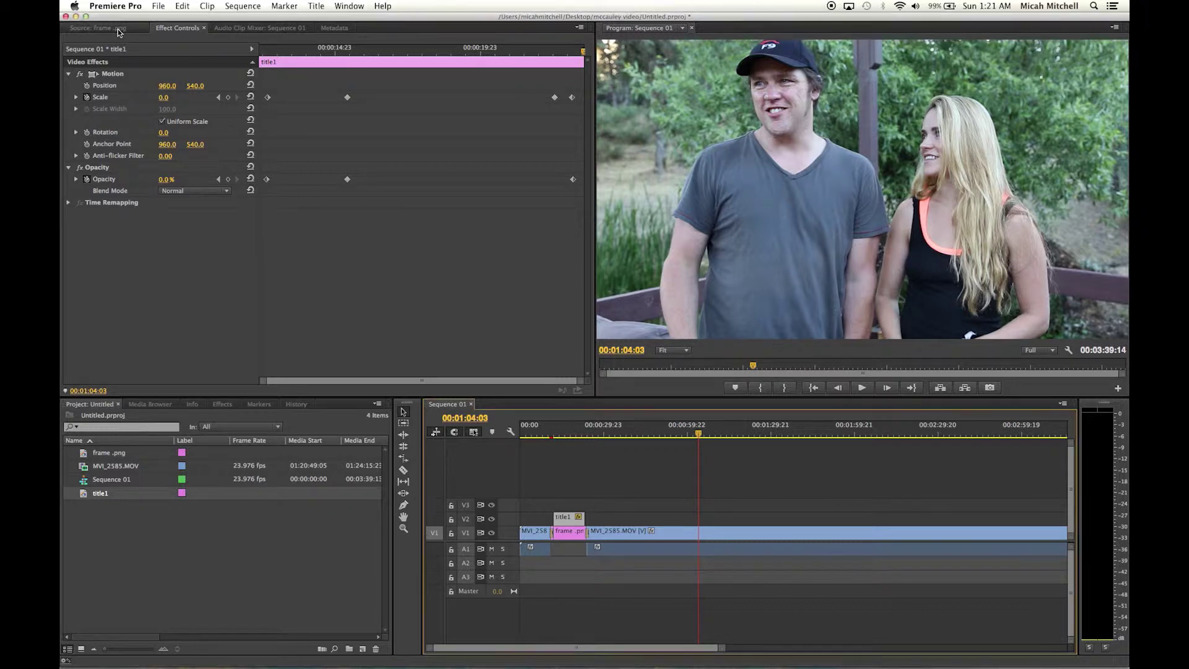
{"action": "left_click", "coordinate": [118, 30]}
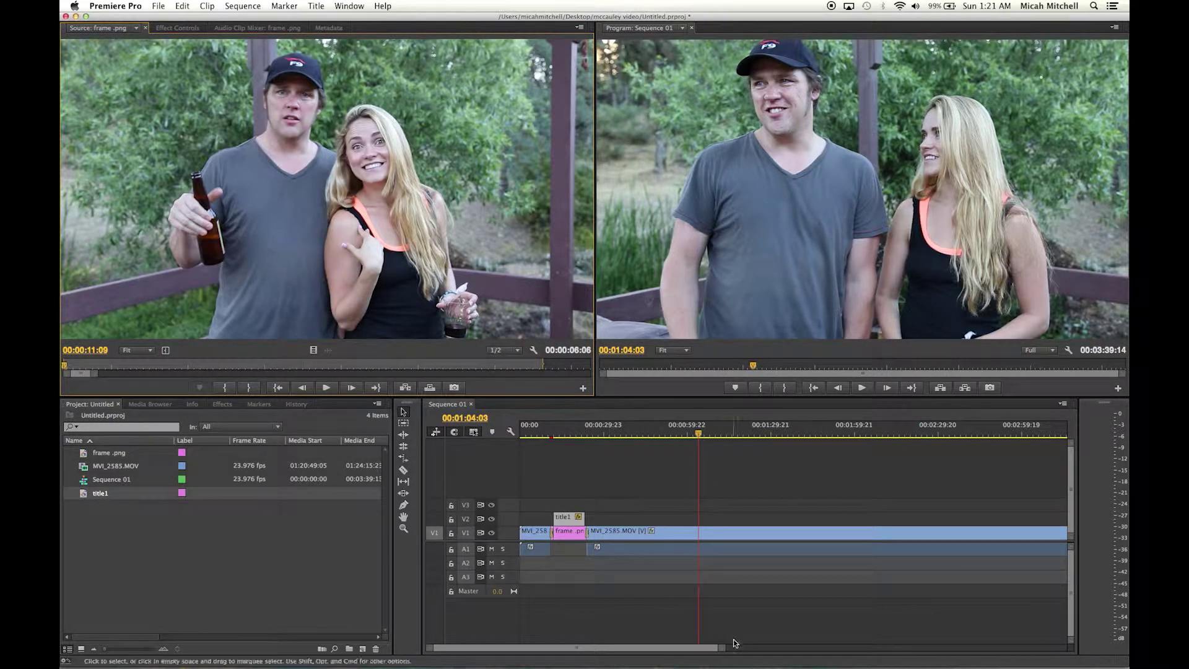
{"action": "left_click_drag", "start_coordinate": [723, 648], "coordinate": [1050, 639]}
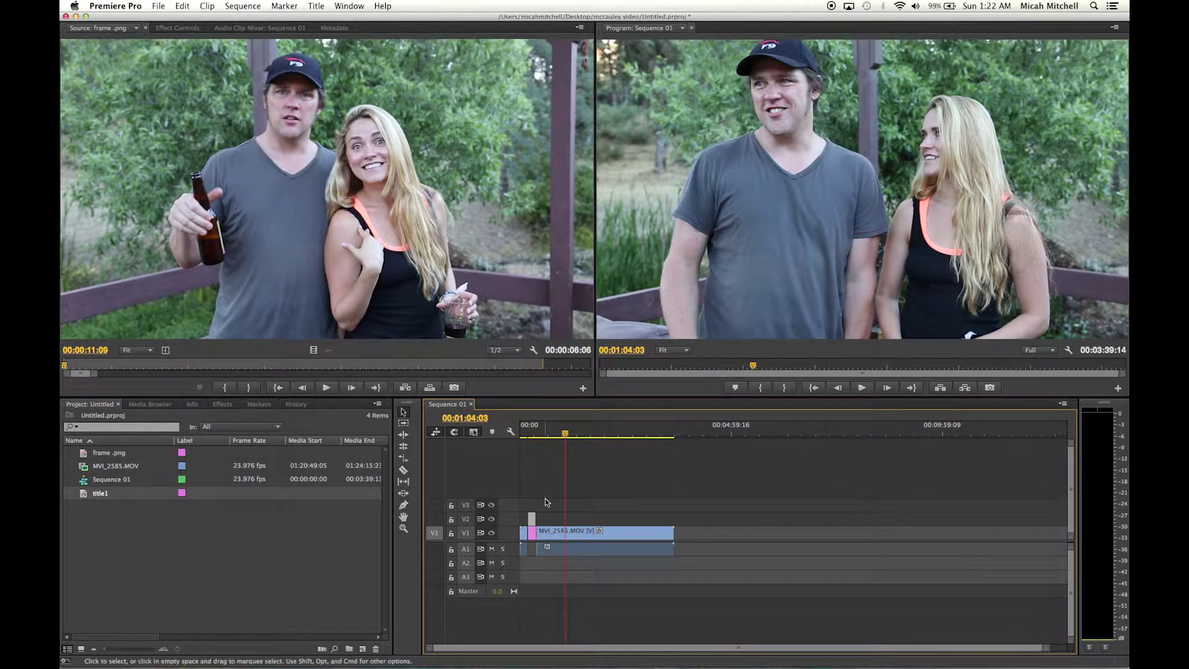
{"action": "left_click_drag", "start_coordinate": [565, 436], "coordinate": [597, 438]}
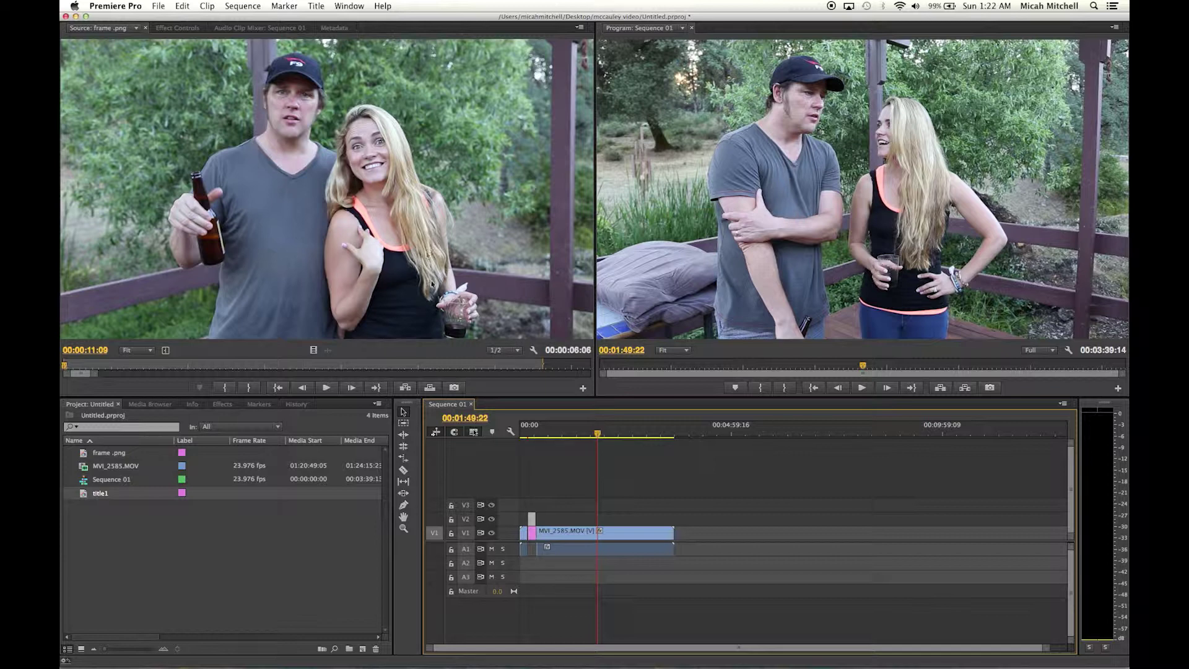
{"action": "key", "text": "c"}
{"action": "left_click", "coordinate": [597, 539]}
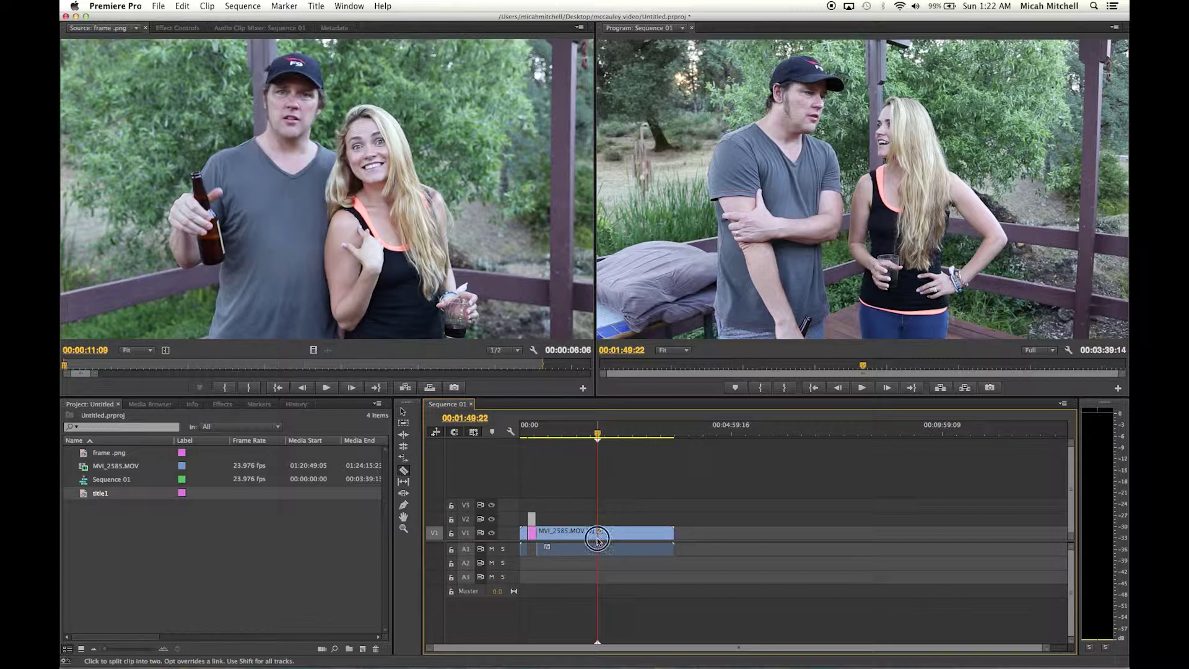
{"action": "left_click", "coordinate": [633, 538]}
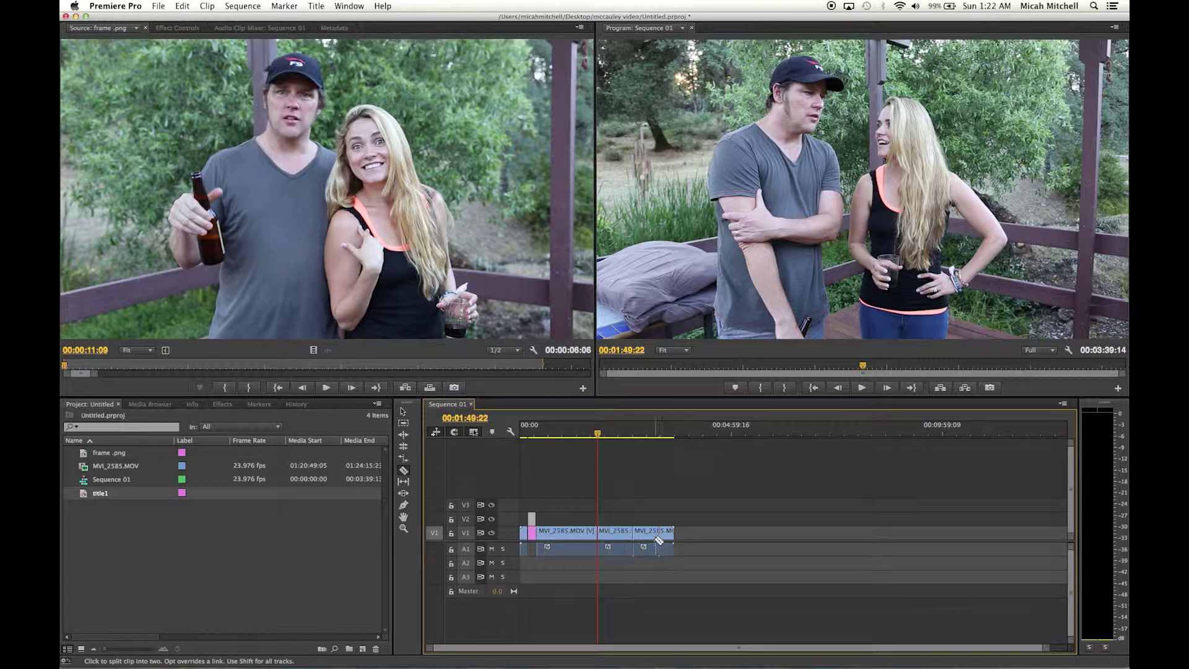
{"action": "left_click", "coordinate": [567, 535]}
Scrub through the sequence to review the cut footage and the title, and mute audio track A1.
{"action": "left_click_drag", "start_coordinate": [597, 433], "coordinate": [650, 434]}
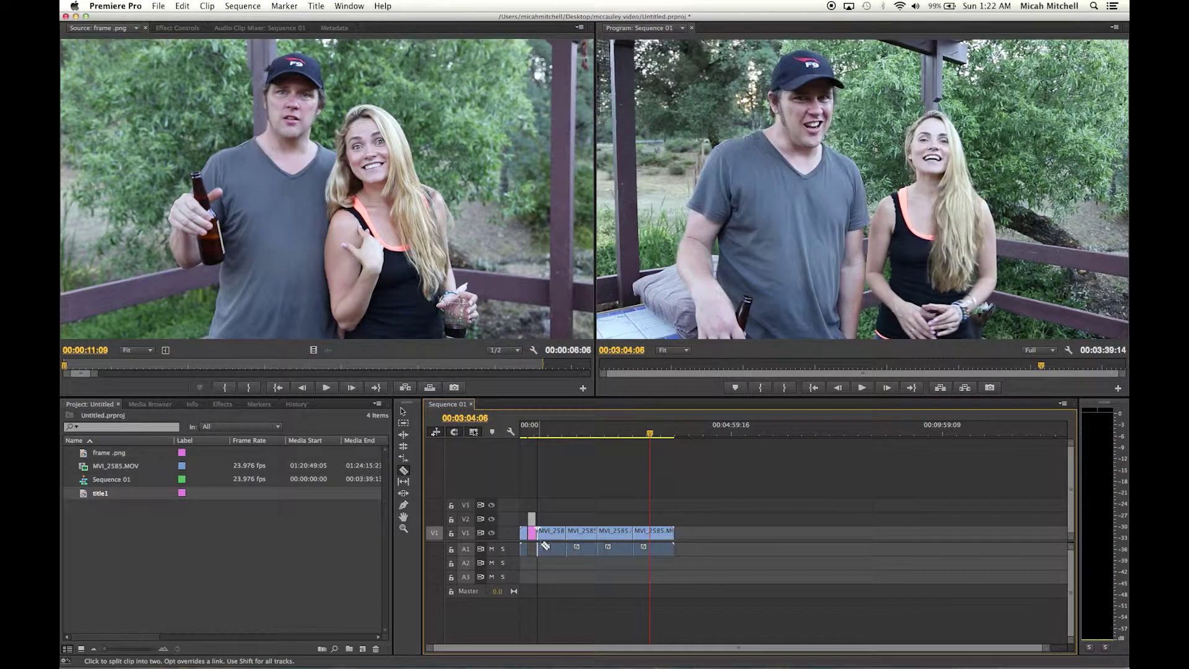
{"action": "left_click_drag", "start_coordinate": [649, 435], "coordinate": [535, 450]}
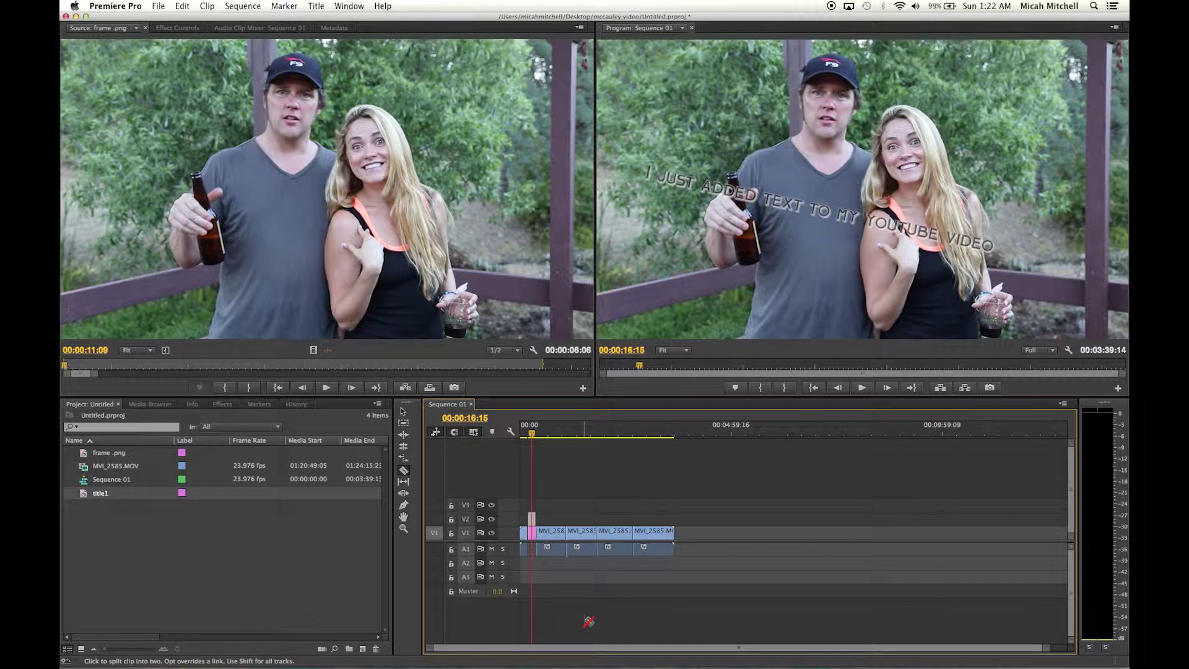
{"action": "mouse_move", "coordinate": [531, 433]}
{"action": "left_mouse_down"}
{"action": "mouse_move", "coordinate": [645, 433]}
{"action": "mouse_move", "coordinate": [527, 446]}
{"action": "left_mouse_up"}
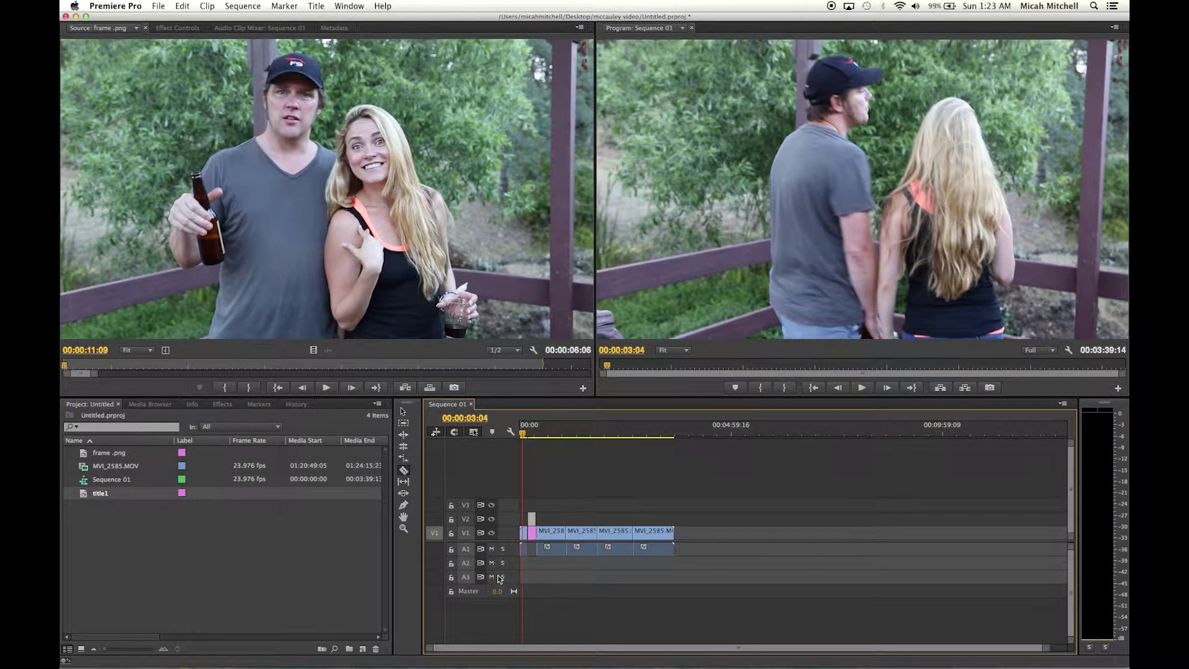
{"action": "left_click", "coordinate": [492, 548]}
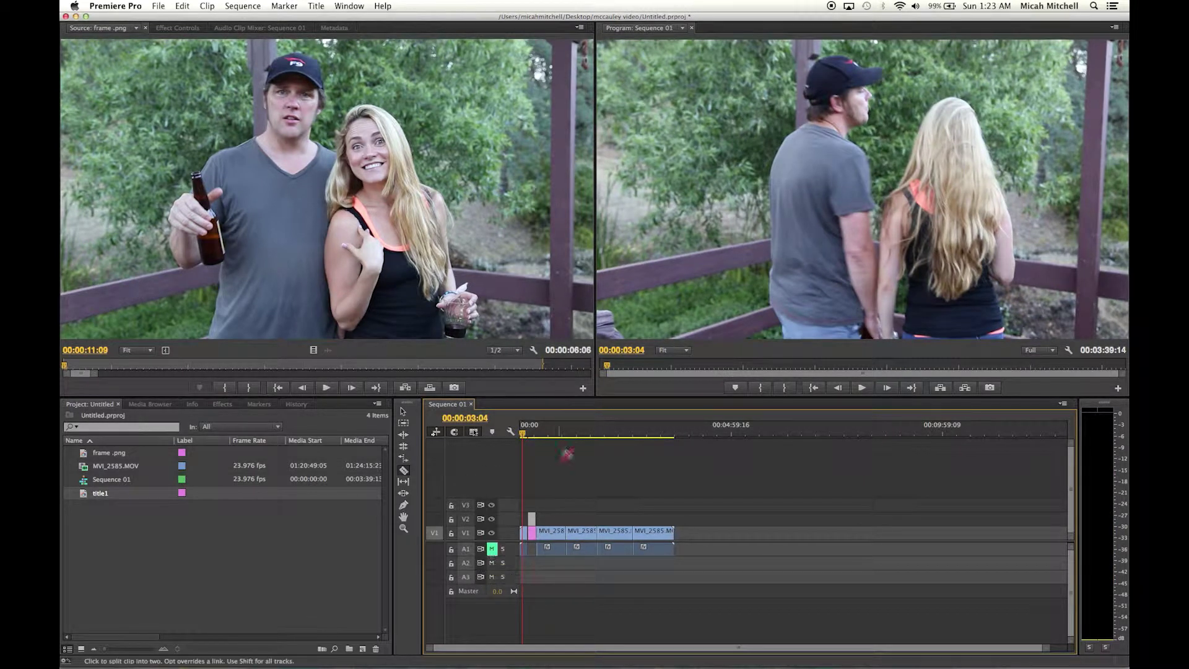
{"action": "left_click_drag", "start_coordinate": [524, 434], "coordinate": [587, 435]}
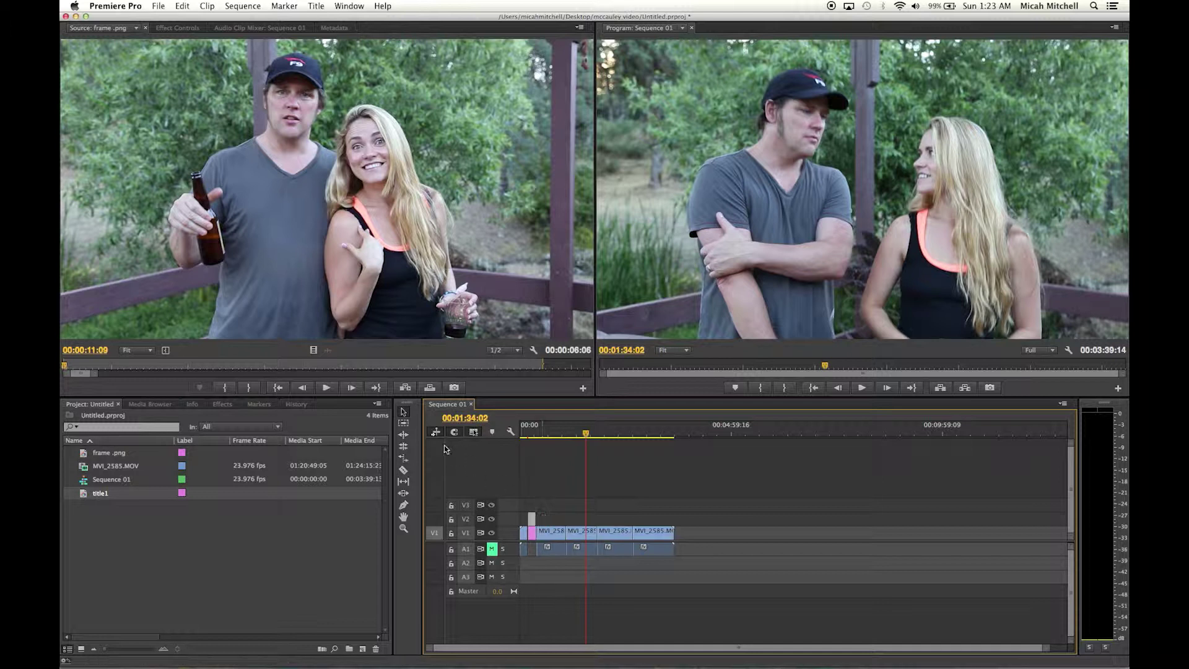
Show the Motion settings of the first MVI_2585.MOV segment after the frame still and move the playhead to 00:00:25:02 near its start.
{"action": "left_click", "coordinate": [404, 412]}
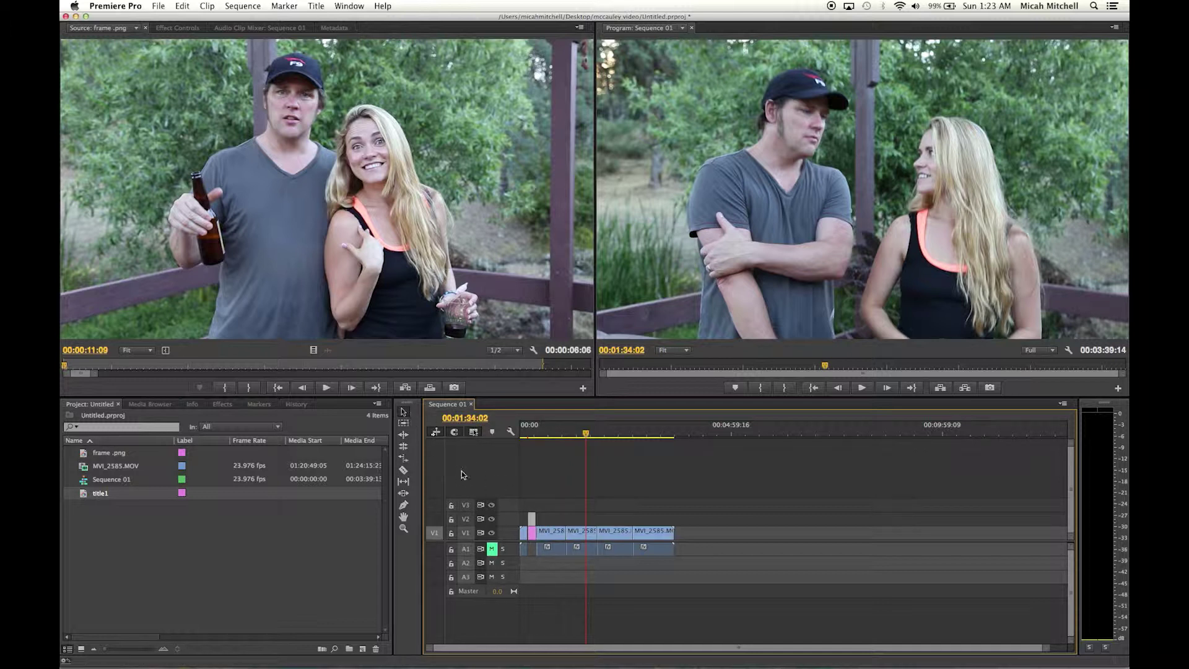
{"action": "left_click", "coordinate": [553, 535]}
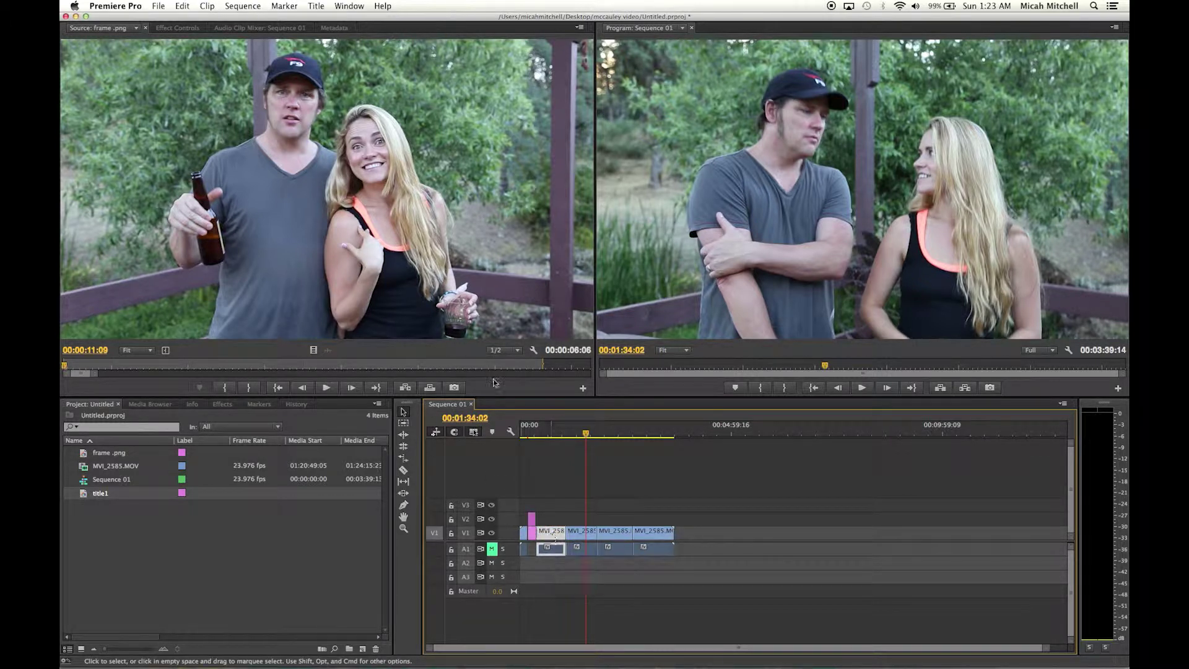
{"action": "left_click", "coordinate": [177, 28]}
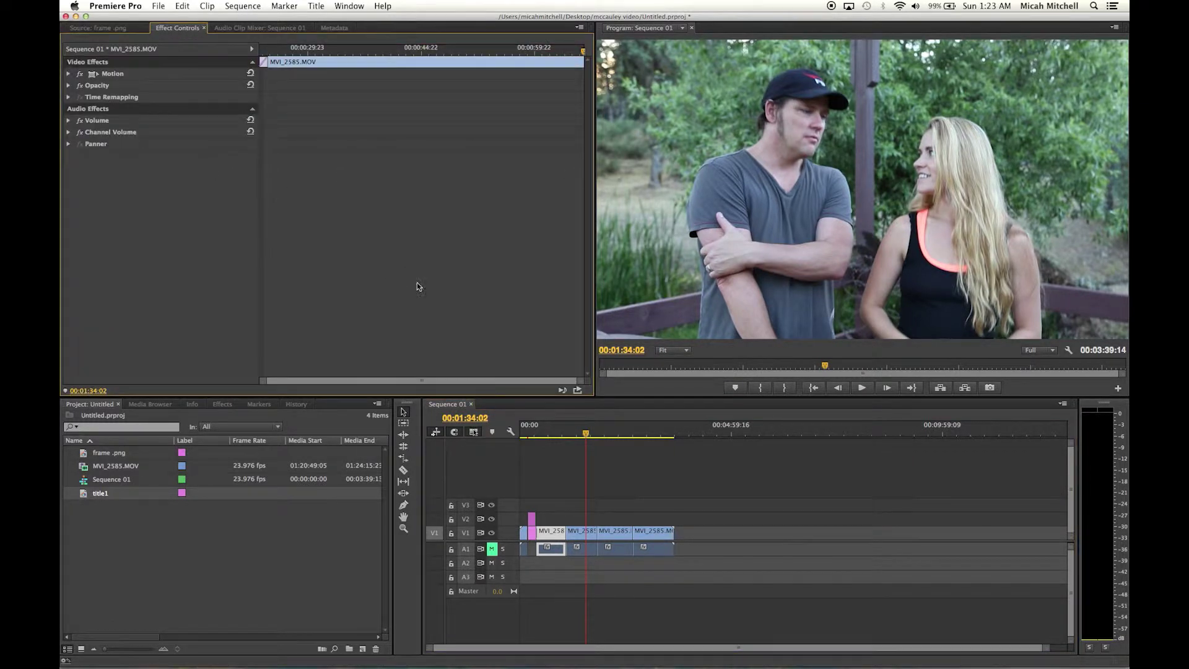
{"action": "left_click", "coordinate": [67, 73]}
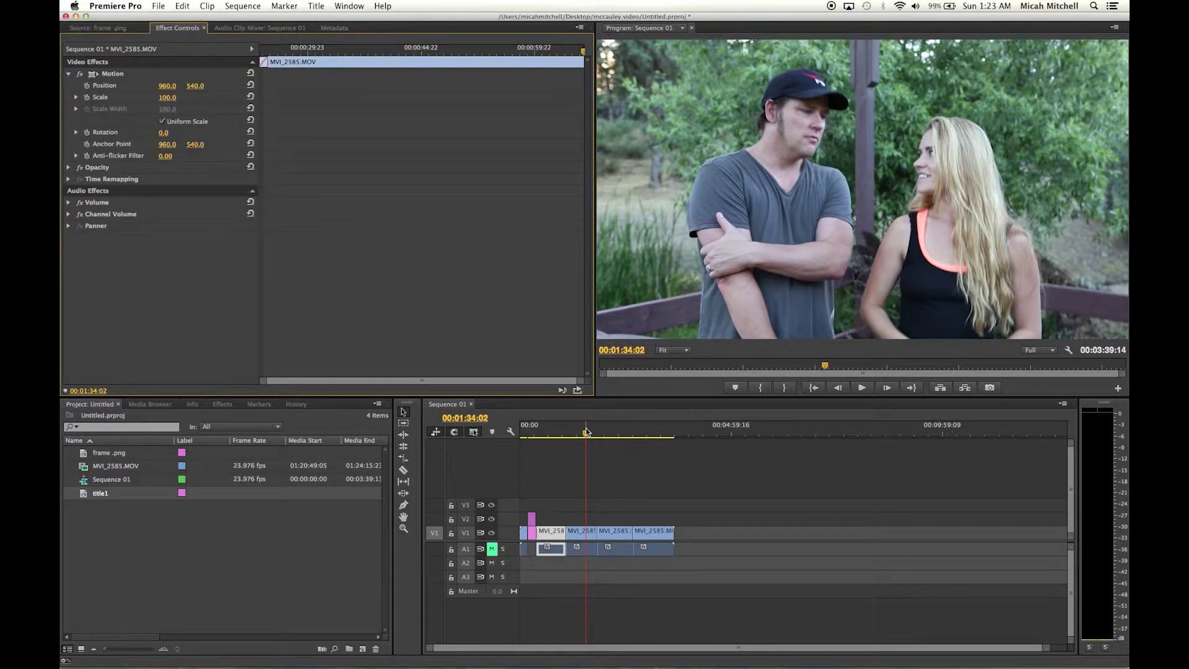
{"action": "left_click_drag", "start_coordinate": [586, 432], "coordinate": [539, 432]}
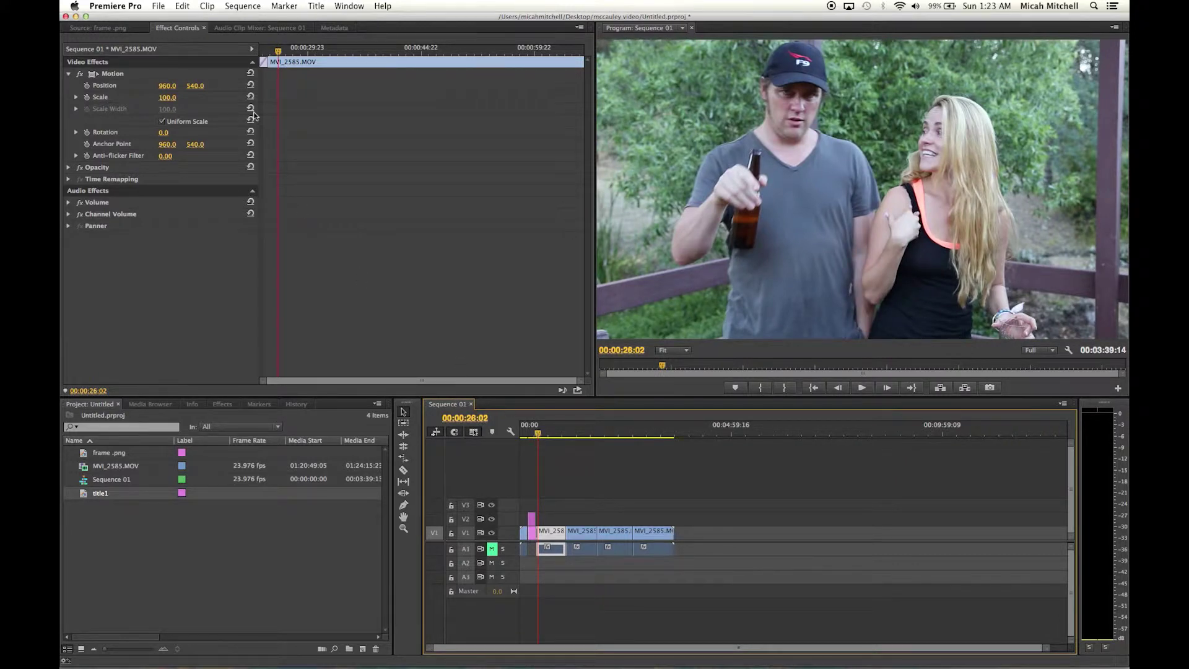
{"action": "mouse_move", "coordinate": [280, 57]}
{"action": "left_mouse_down"}
{"action": "mouse_move", "coordinate": [308, 51]}
{"action": "mouse_move", "coordinate": [270, 51]}
{"action": "left_mouse_up"}
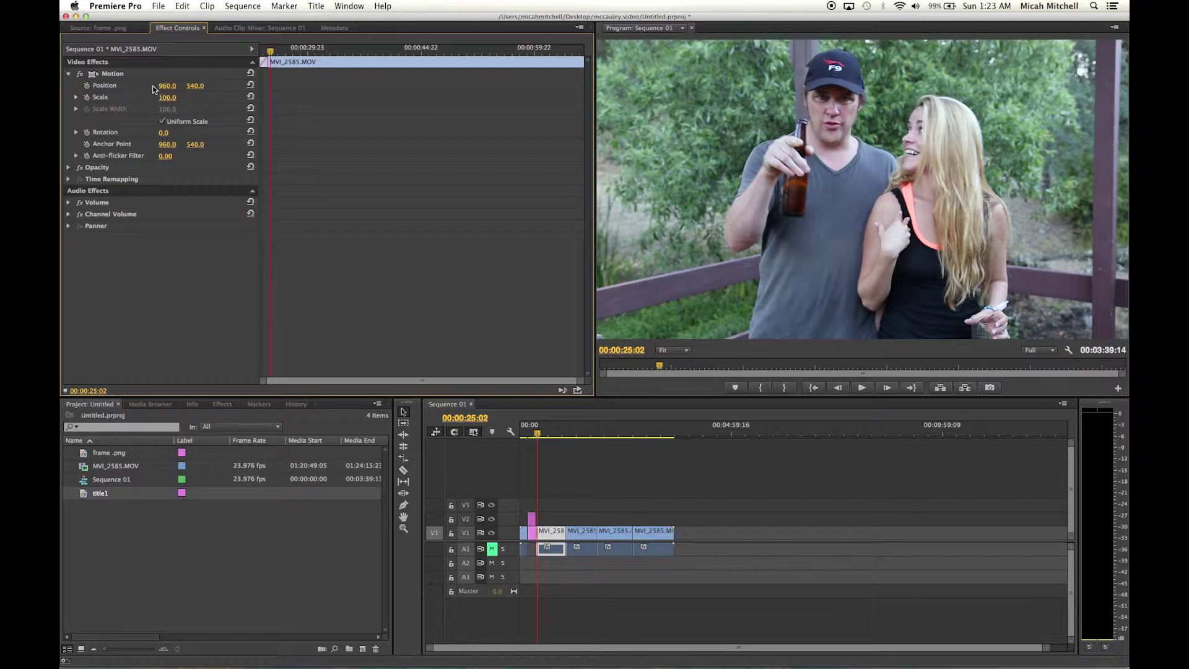
Keyframe the segment's Position at 625, 755 and Scale at 211 at 00:00:25:02, and play back the zoomed-in framing.
{"action": "left_click", "coordinate": [87, 89]}
{"action": "left_click_drag", "start_coordinate": [167, 86], "coordinate": [80, 86]}
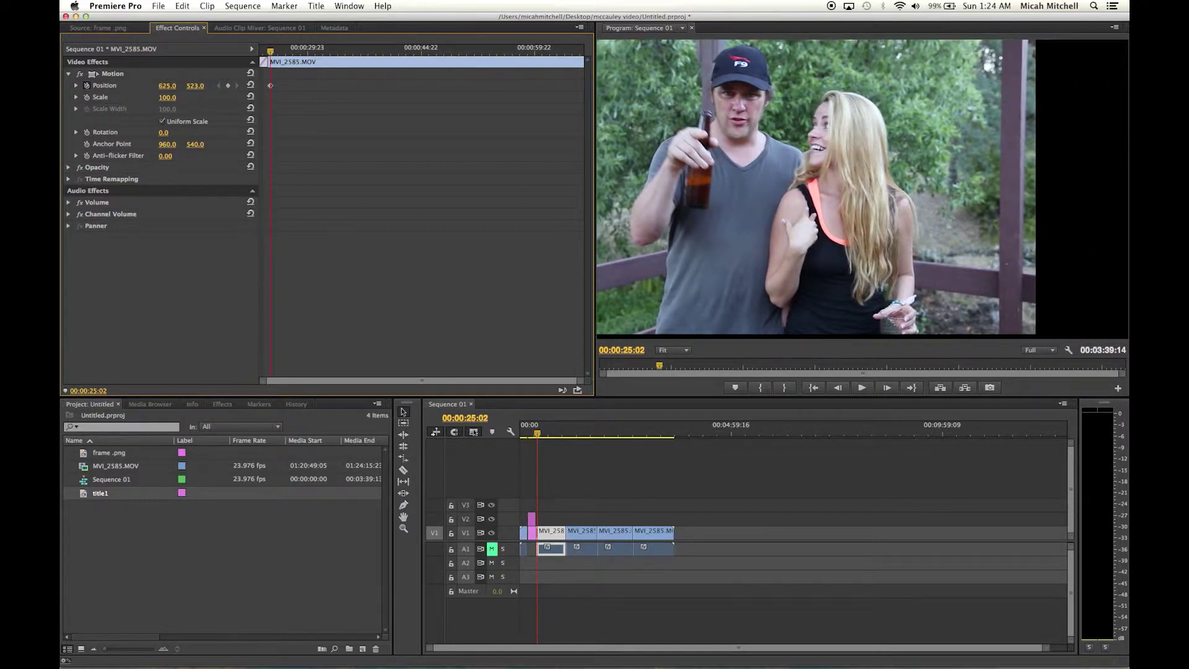
{"action": "left_click", "coordinate": [87, 97]}
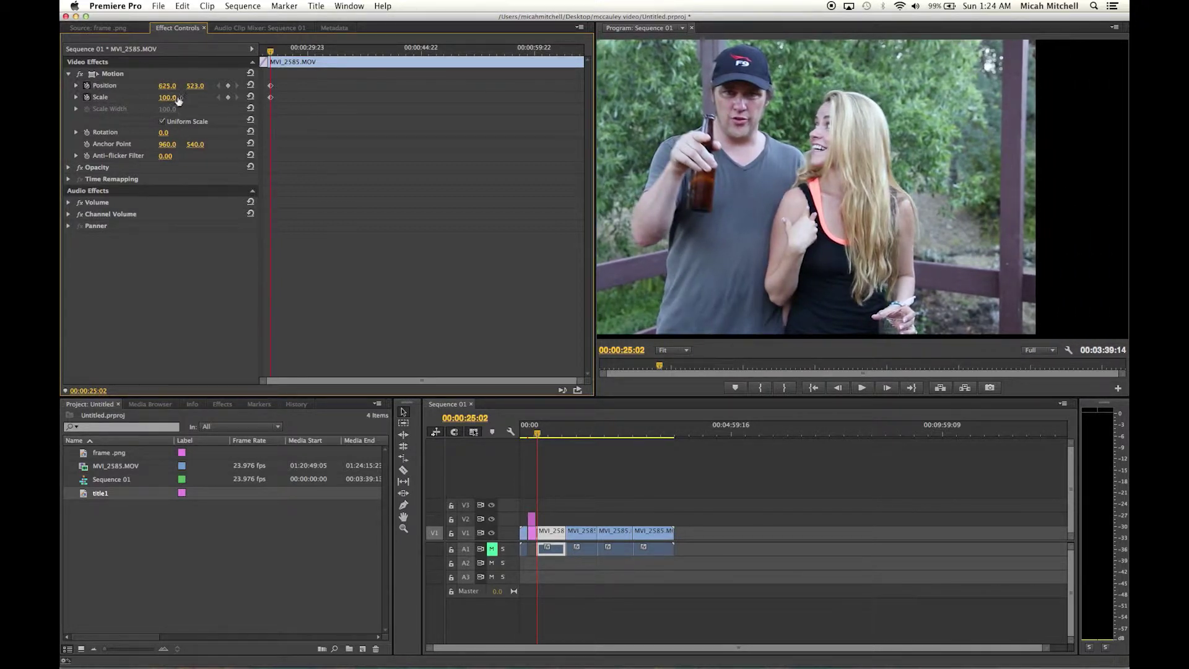
{"action": "left_click_drag", "start_coordinate": [167, 97], "coordinate": [251, 86]}
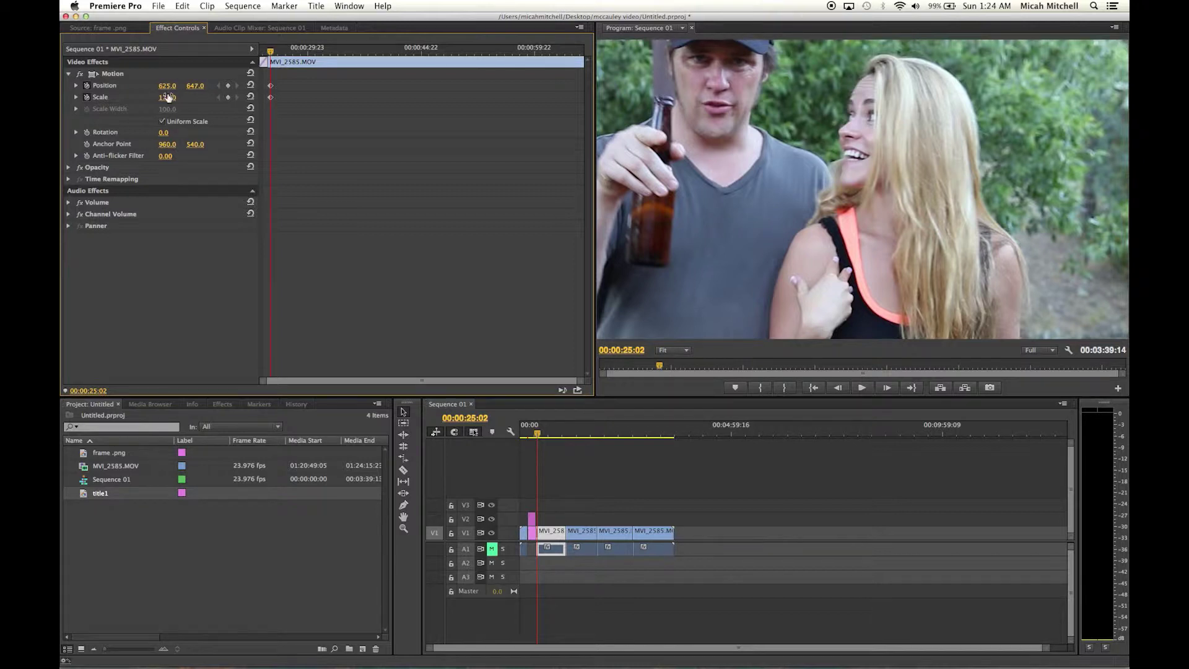
{"action": "left_click_drag", "start_coordinate": [168, 97], "coordinate": [221, 123]}
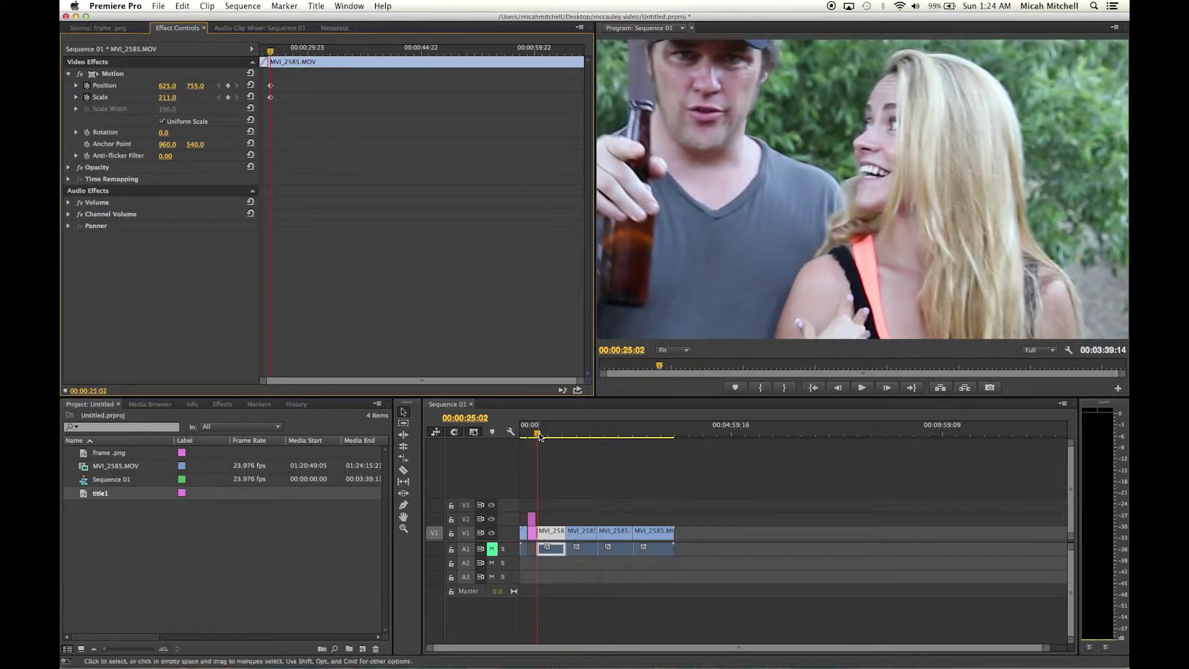
{"action": "mouse_move", "coordinate": [538, 434]}
{"action": "left_mouse_down"}
{"action": "mouse_move", "coordinate": [526, 433]}
{"action": "mouse_move", "coordinate": [536, 434]}
{"action": "left_mouse_up"}
{"action": "key", "text": "space"}
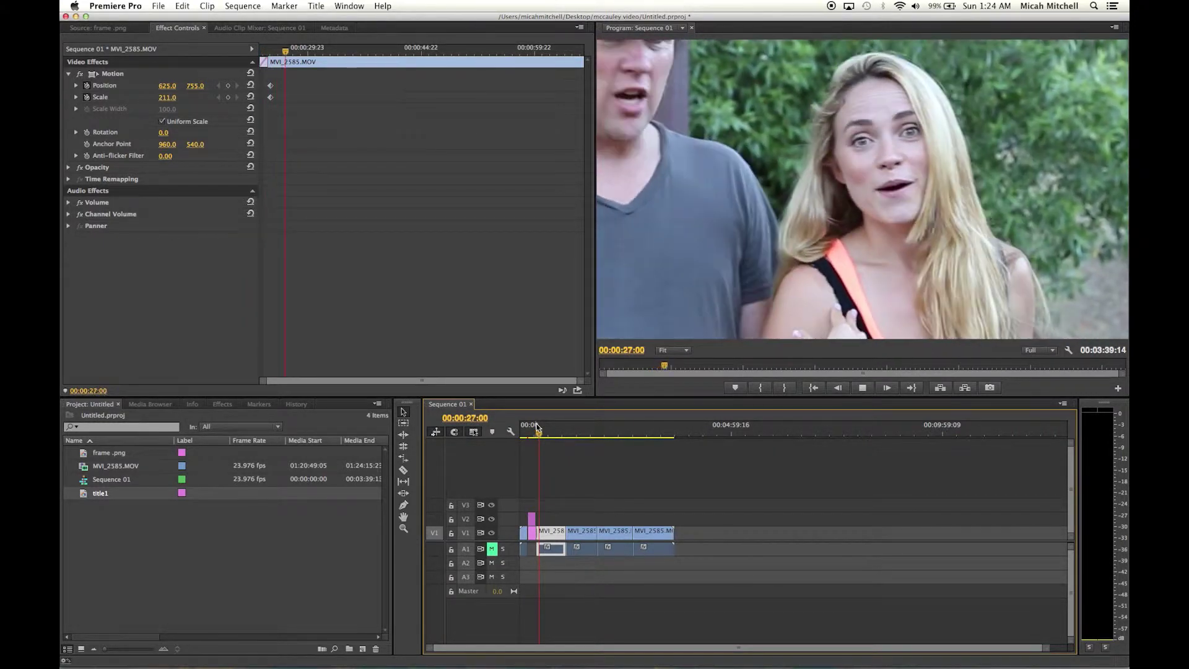
{"action": "key", "text": "space"}
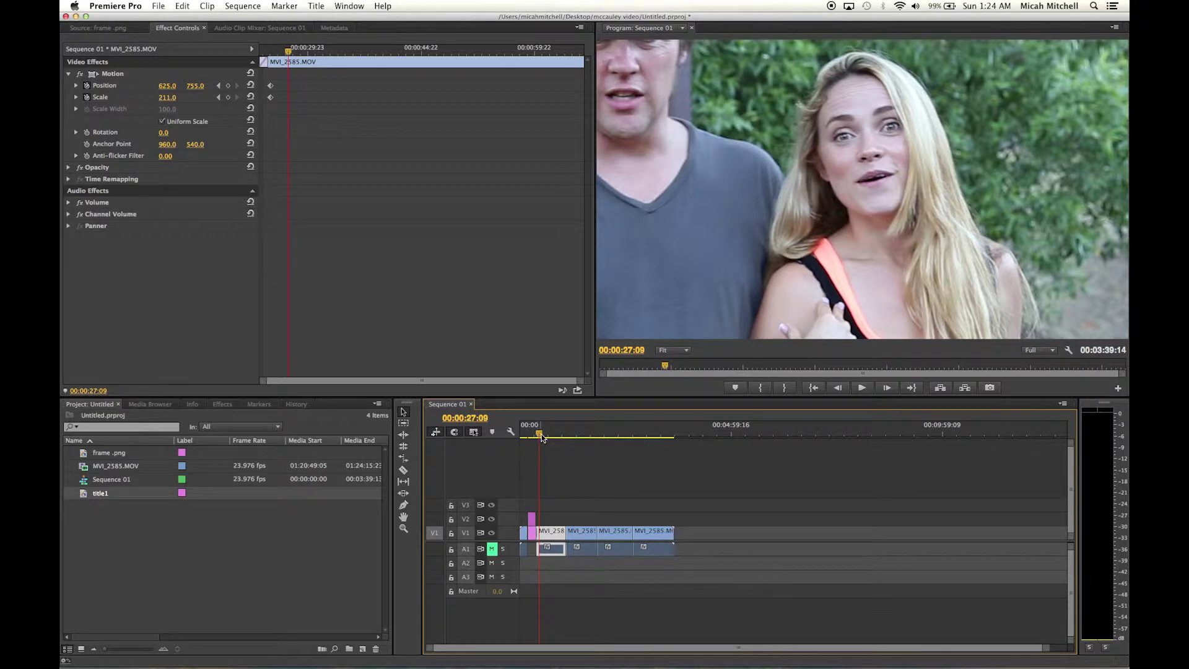
Add end keyframes at 00:01:01:16 with Scale 132 and Position 1254, 702, shifting the framing toward the man.
{"action": "left_click_drag", "start_coordinate": [541, 434], "coordinate": [567, 439]}
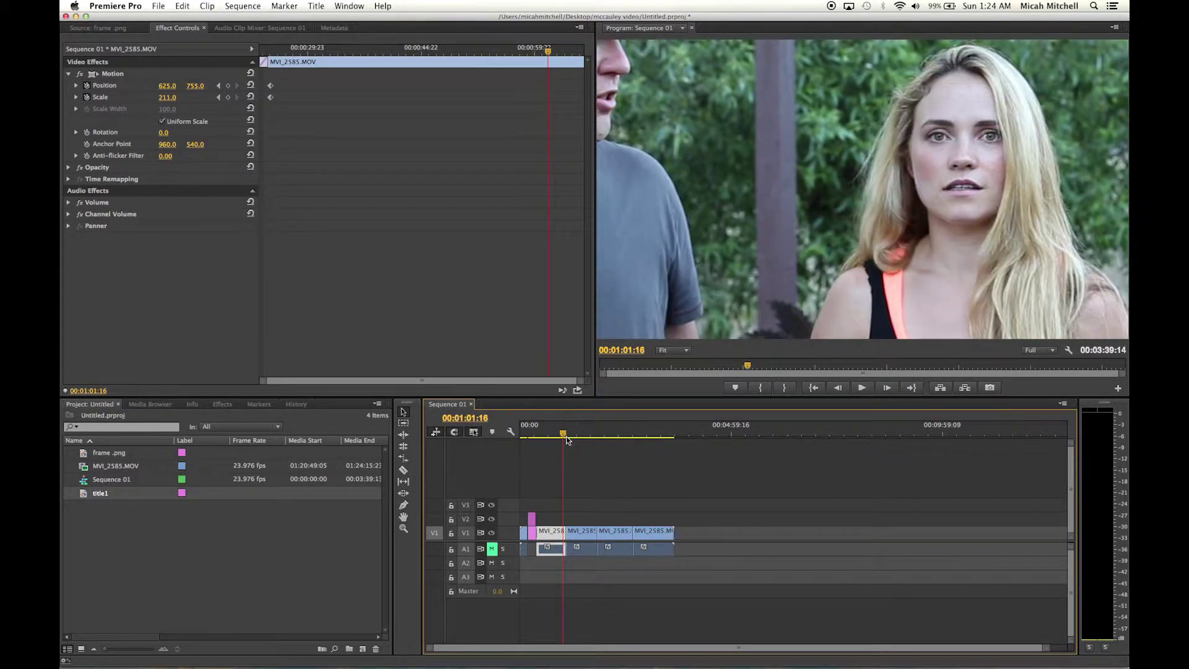
{"action": "left_click", "coordinate": [159, 98]}
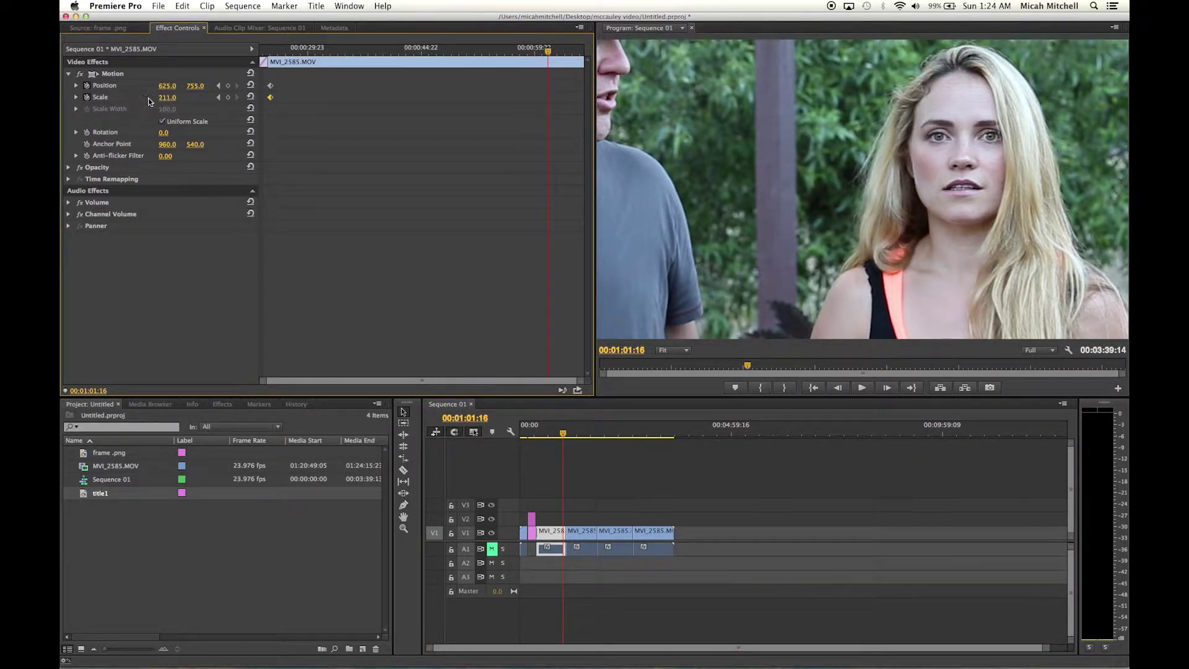
{"action": "left_click_drag", "start_coordinate": [162, 97], "coordinate": [260, 86]}
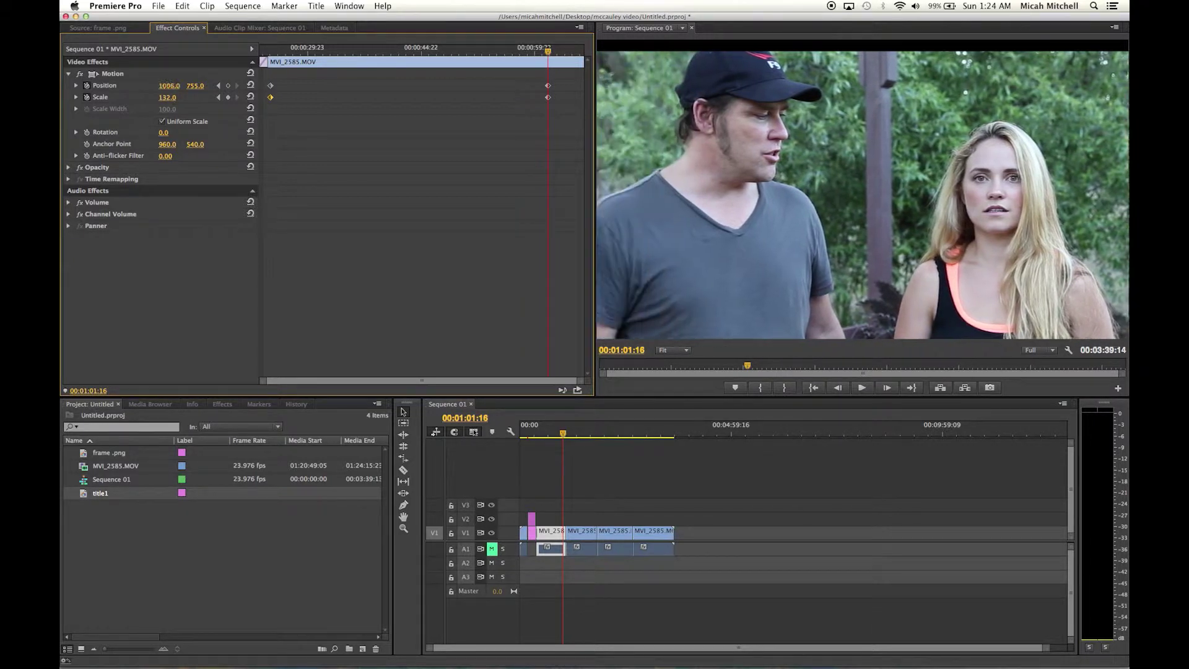
{"action": "left_click_drag", "start_coordinate": [169, 85], "coordinate": [357, 86]}
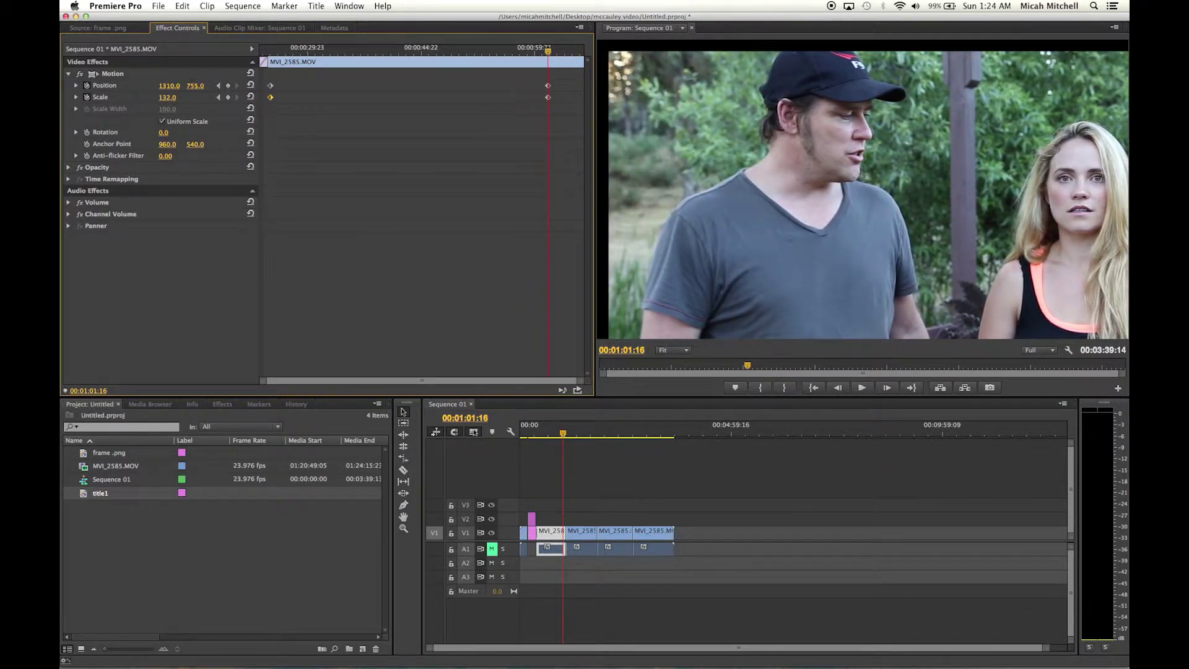
{"action": "left_click_drag", "start_coordinate": [195, 85], "coordinate": [143, 86]}
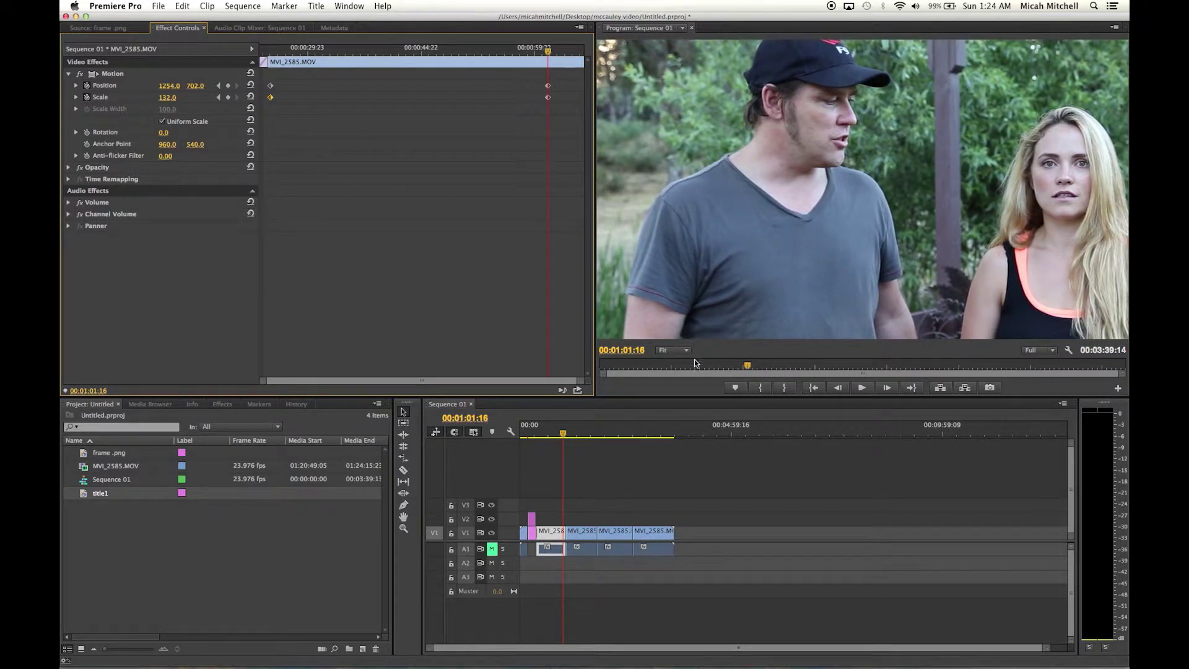
Shrink the program preview to 25% and adjust the end keyframes to Position 1249, 813 and Scale 151.
{"action": "left_click", "coordinate": [675, 351]}
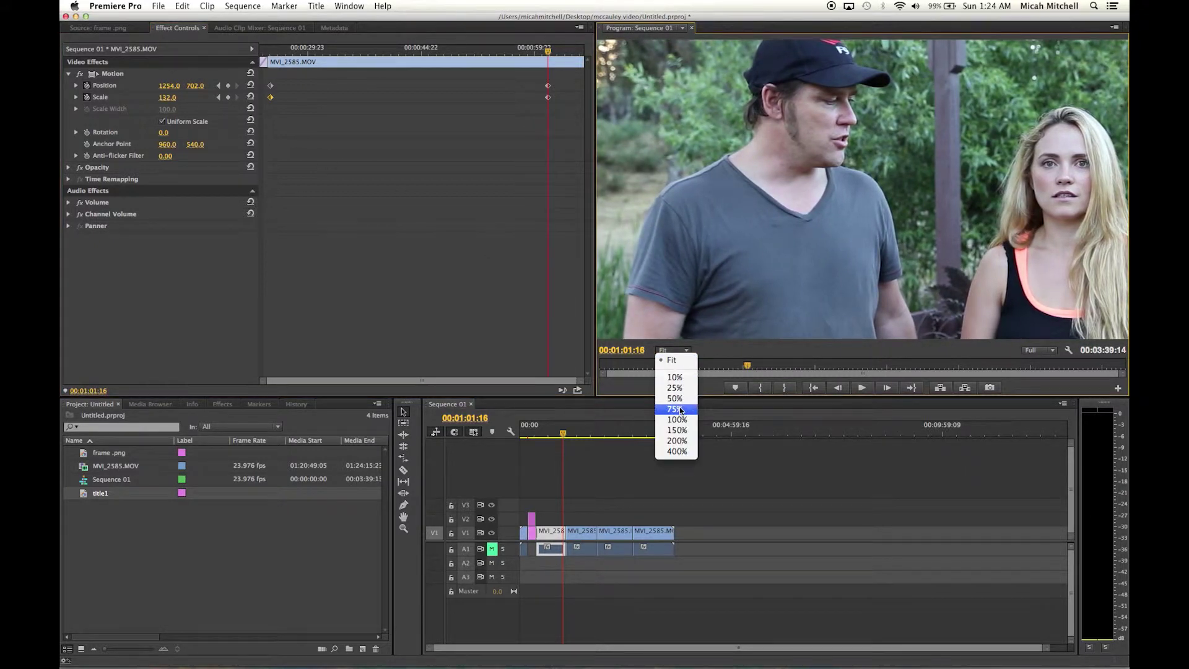
{"action": "key", "text": "Escape"}
{"action": "left_click", "coordinate": [675, 351]}
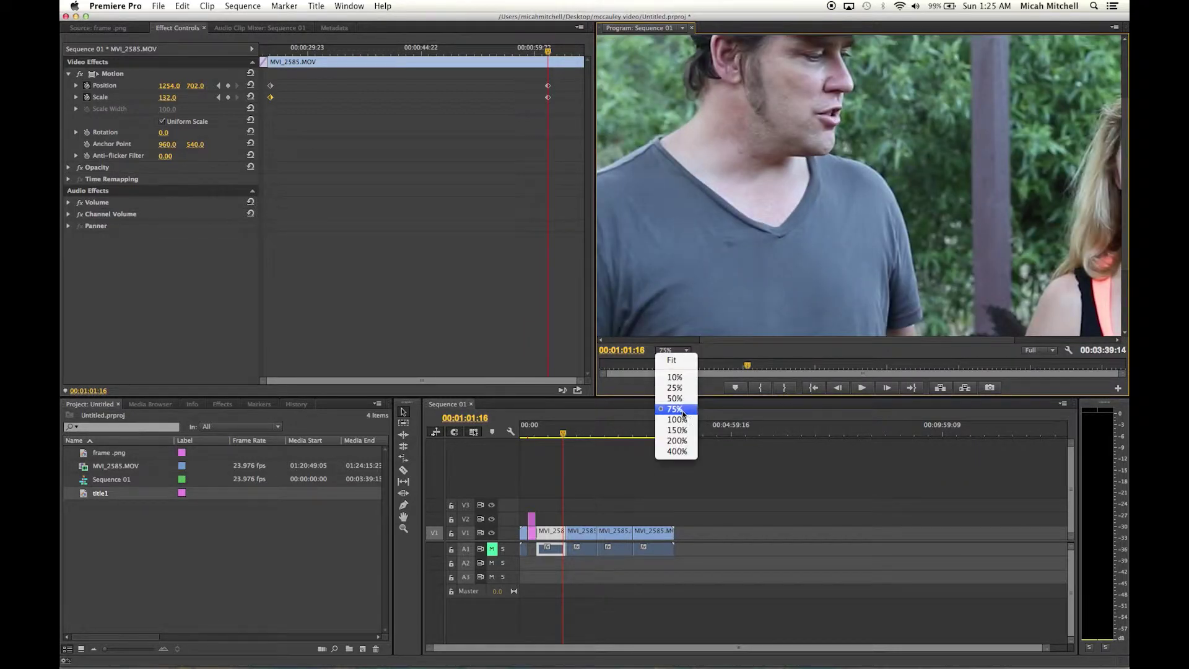
{"action": "left_click", "coordinate": [682, 388]}
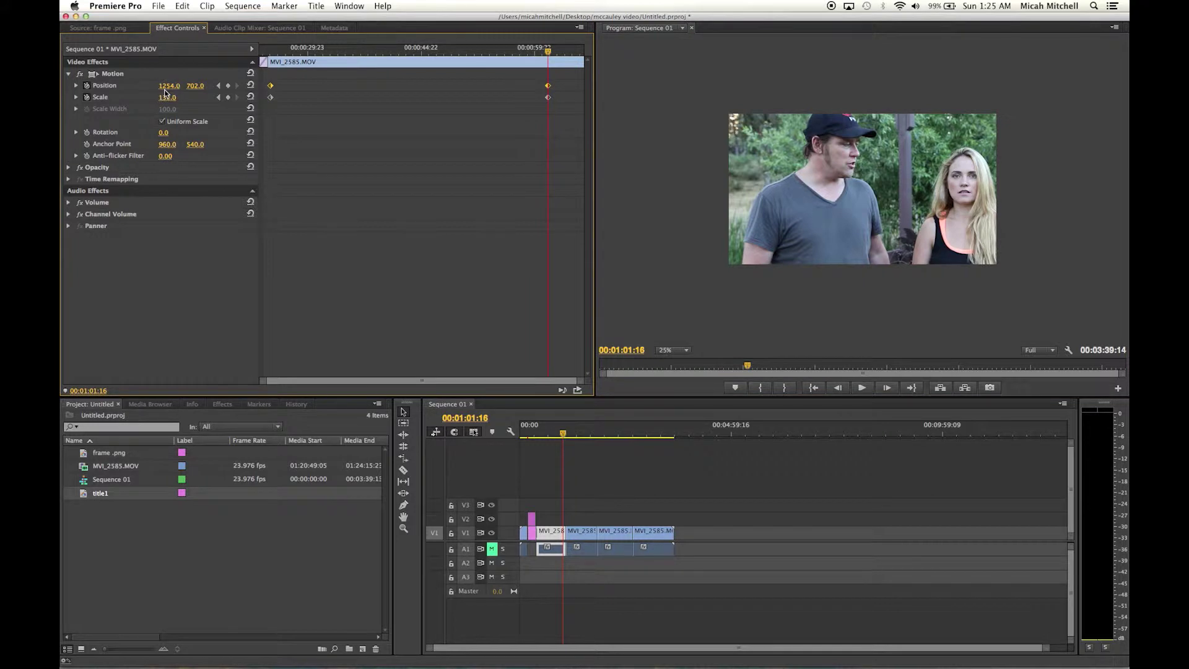
{"action": "left_click_drag", "start_coordinate": [168, 86], "coordinate": [194, 85]}
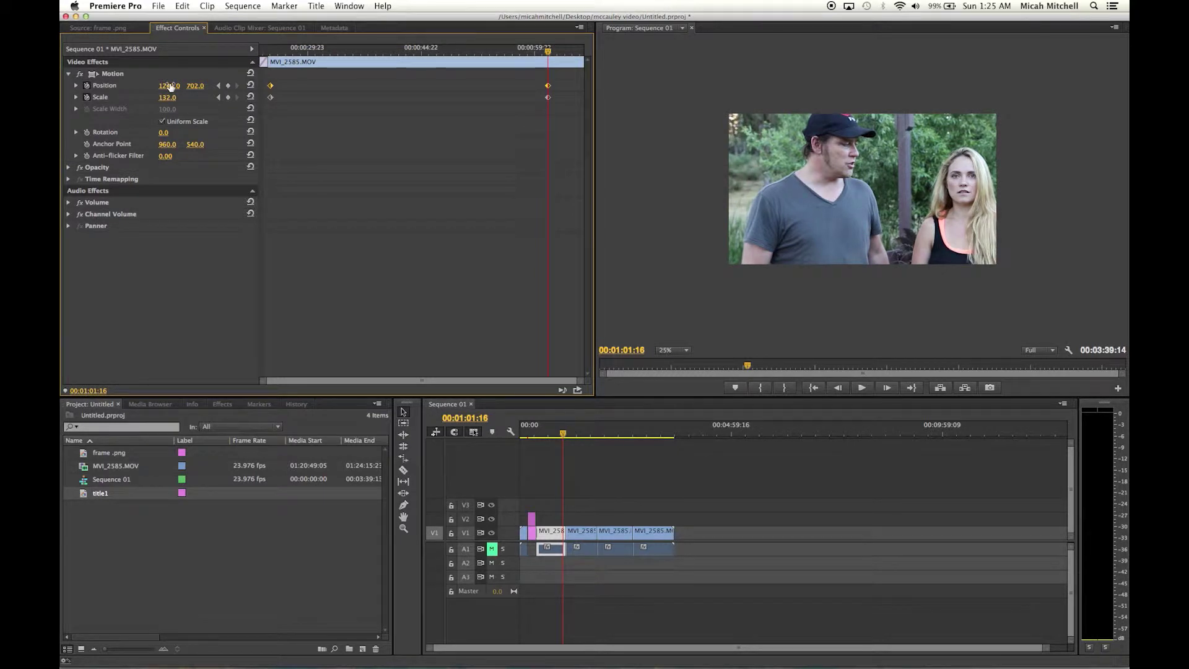
{"action": "mouse_move", "coordinate": [196, 85]}
{"action": "left_mouse_down"}
{"action": "mouse_move", "coordinate": [213, 85]}
{"action": "mouse_move", "coordinate": [180, 98]}
{"action": "left_mouse_up"}
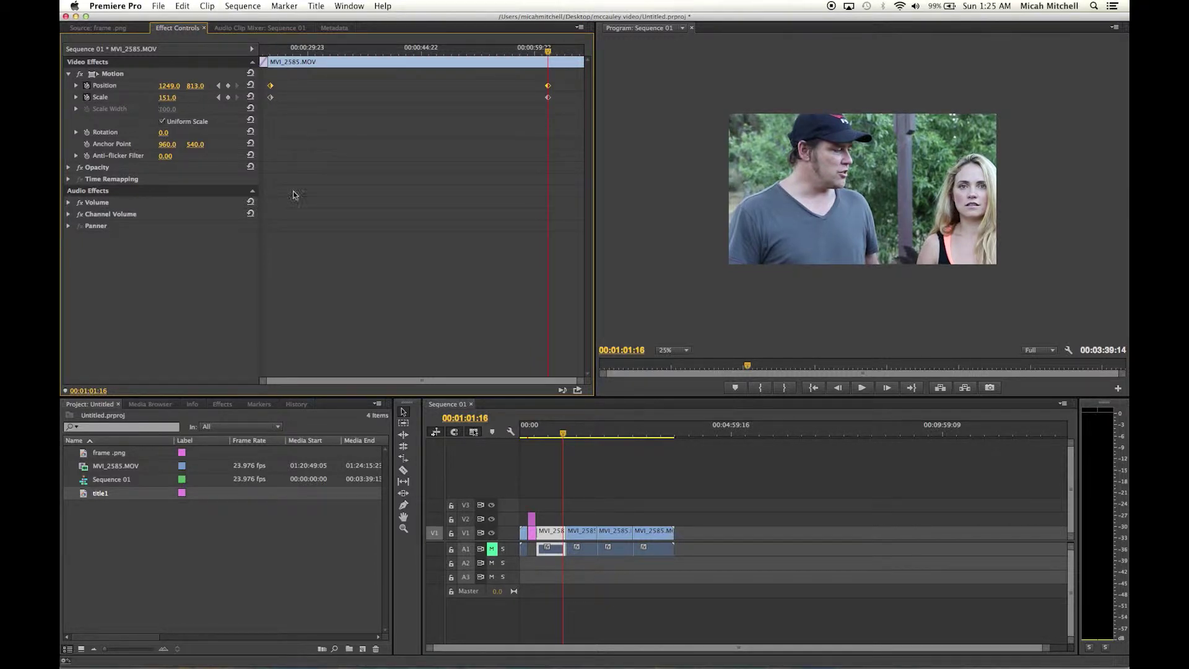
Set the second MVI_2585.MOV segment after the frame still to Position 1206, 480 and Scale 125 at 00:01:08:00.
{"action": "left_click", "coordinate": [564, 434]}
{"action": "mouse_move", "coordinate": [564, 433]}
{"action": "left_mouse_down"}
{"action": "mouse_move", "coordinate": [520, 434]}
{"action": "mouse_move", "coordinate": [568, 436]}
{"action": "left_mouse_up"}
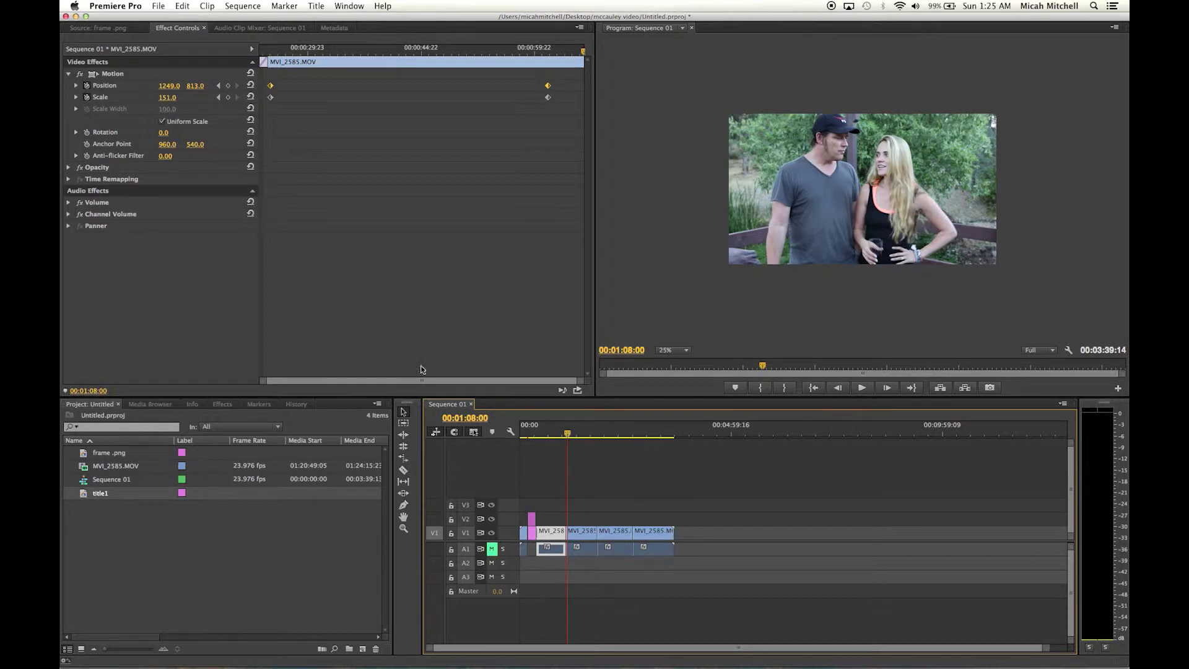
{"action": "left_click", "coordinate": [589, 533]}
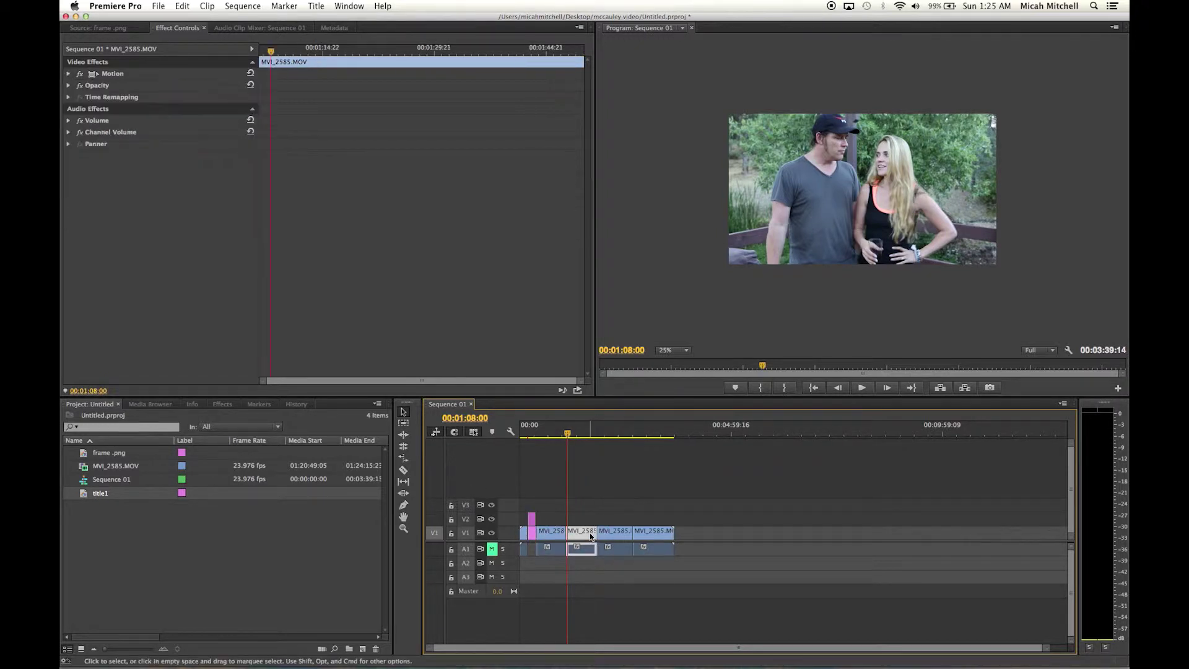
{"action": "left_click", "coordinate": [69, 74]}
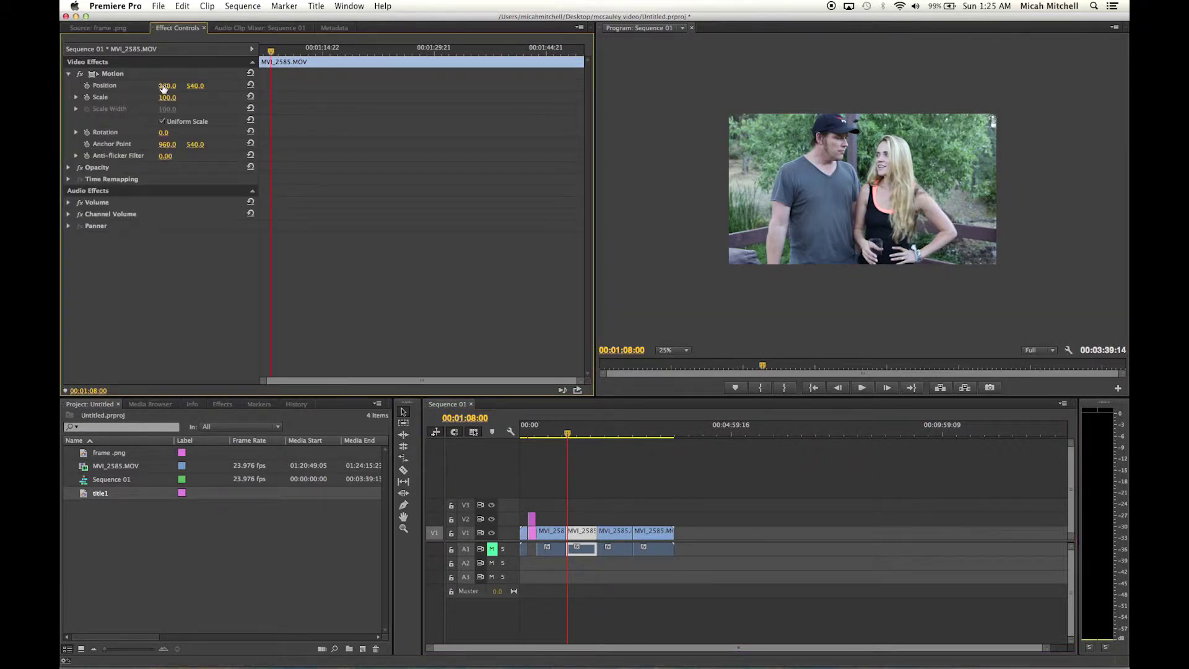
{"action": "mouse_move", "coordinate": [167, 86]}
{"action": "left_mouse_down"}
{"action": "mouse_move", "coordinate": [349, 86]}
{"action": "mouse_move", "coordinate": [68, 86]}
{"action": "mouse_move", "coordinate": [197, 88]}
{"action": "mouse_move", "coordinate": [173, 98]}
{"action": "left_mouse_up"}
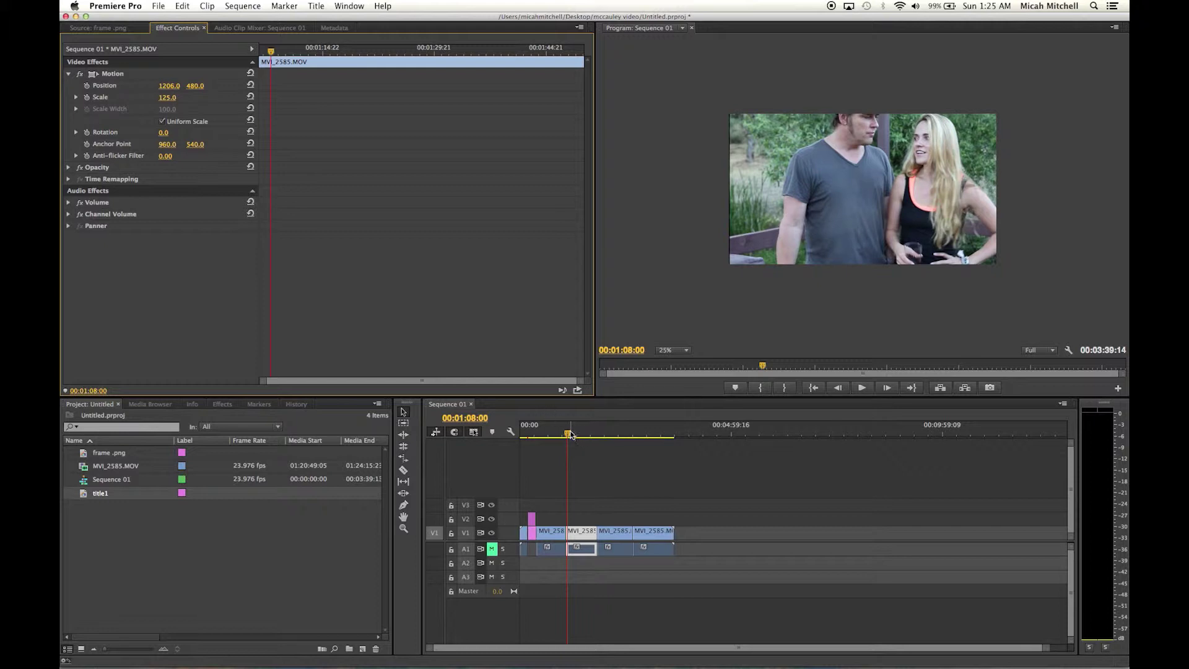
Check the framing at 00:01:45:23, set the segment's Scale to 189 and vertical Position to 878, and play the segment back.
{"action": "left_click_drag", "start_coordinate": [571, 435], "coordinate": [597, 436]}
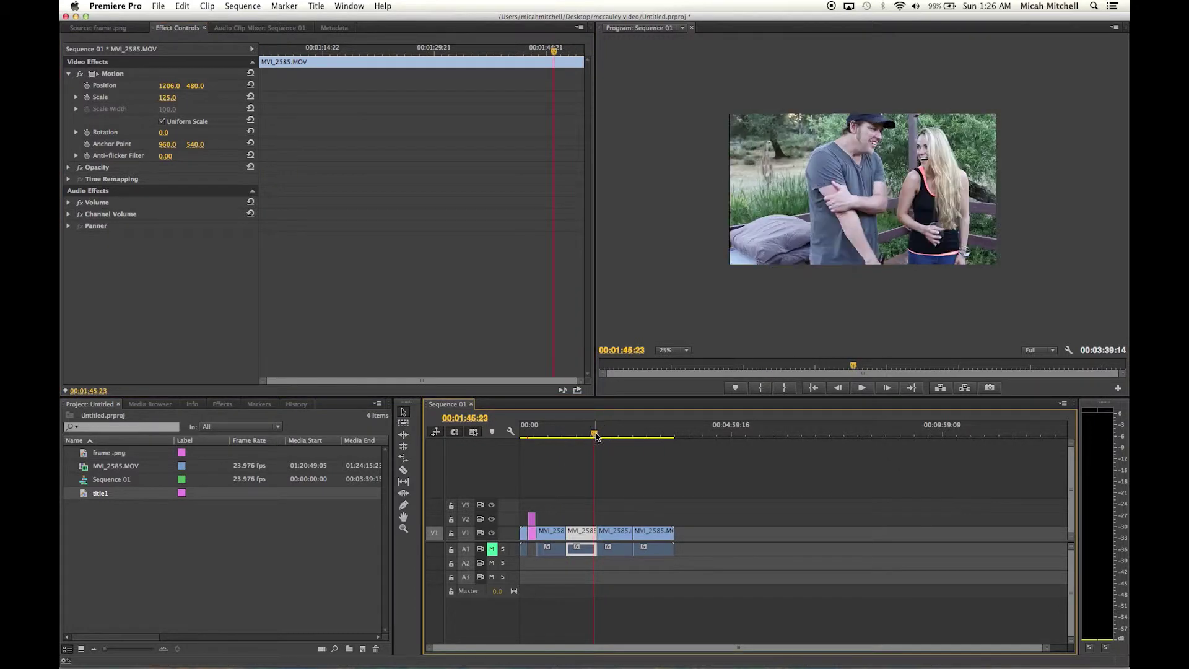
{"action": "left_click", "coordinate": [161, 87]}
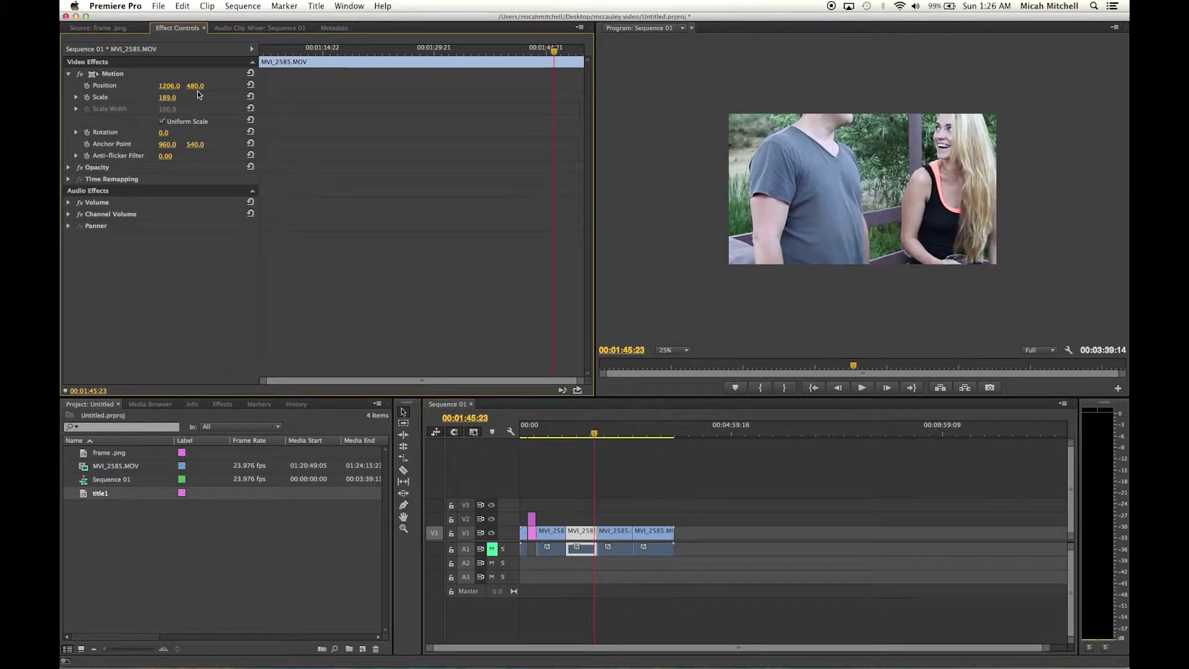
{"action": "left_click_drag", "start_coordinate": [195, 86], "coordinate": [197, 86]}
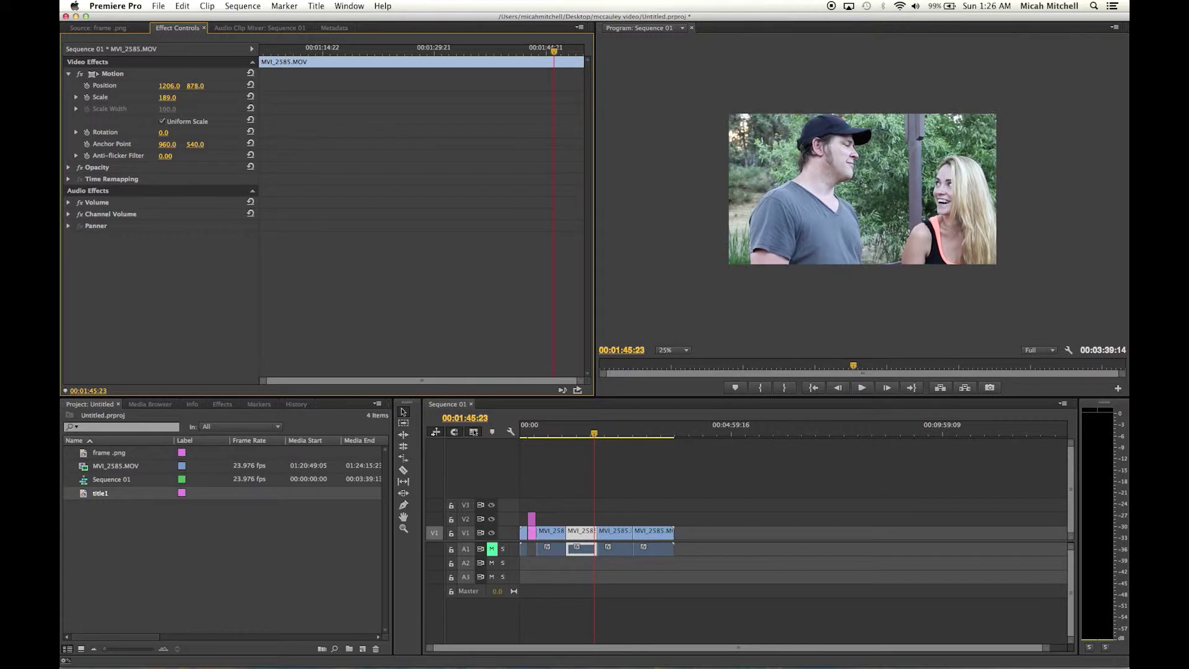
{"action": "left_click", "coordinate": [565, 434]}
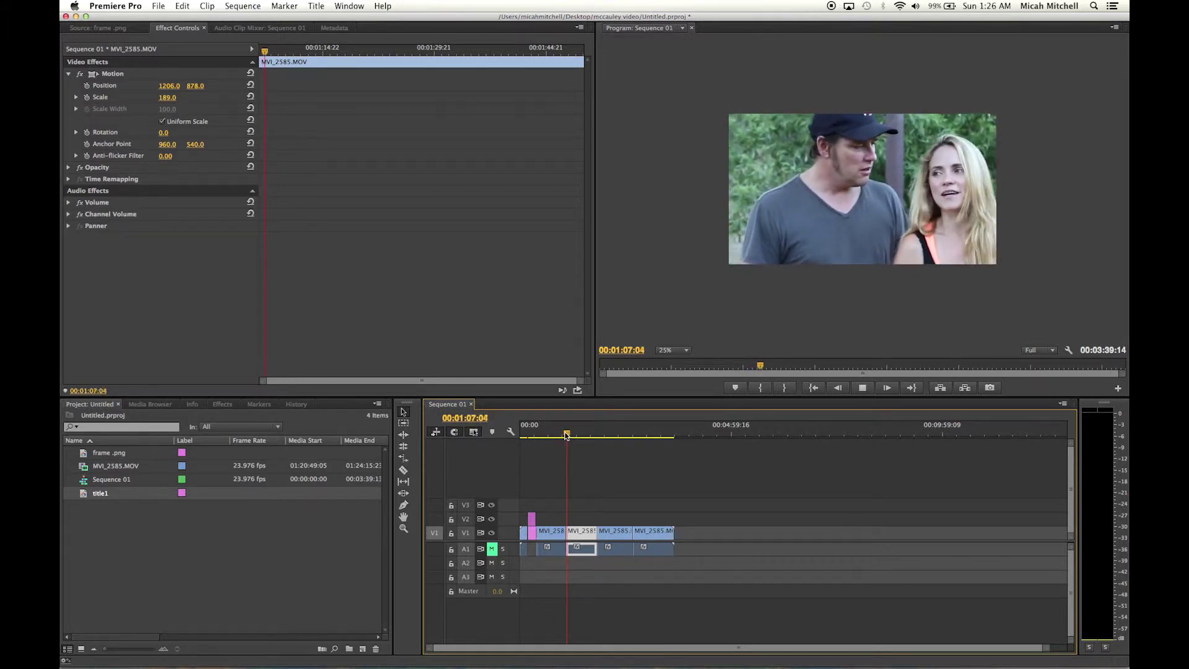
{"action": "left_click_drag", "start_coordinate": [565, 434], "coordinate": [589, 431]}
{"action": "key", "text": "space"}
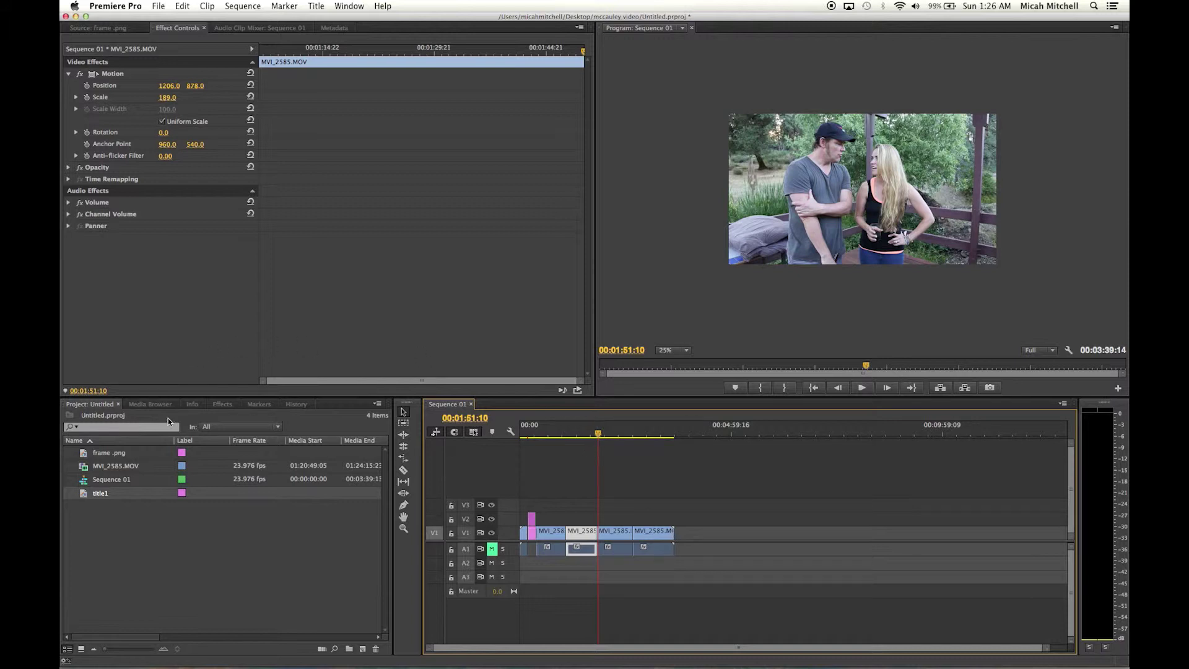
Apply Cross Dissolve video transitions to the cuts at the start and end of the second segment.
{"action": "left_click", "coordinate": [213, 403]}
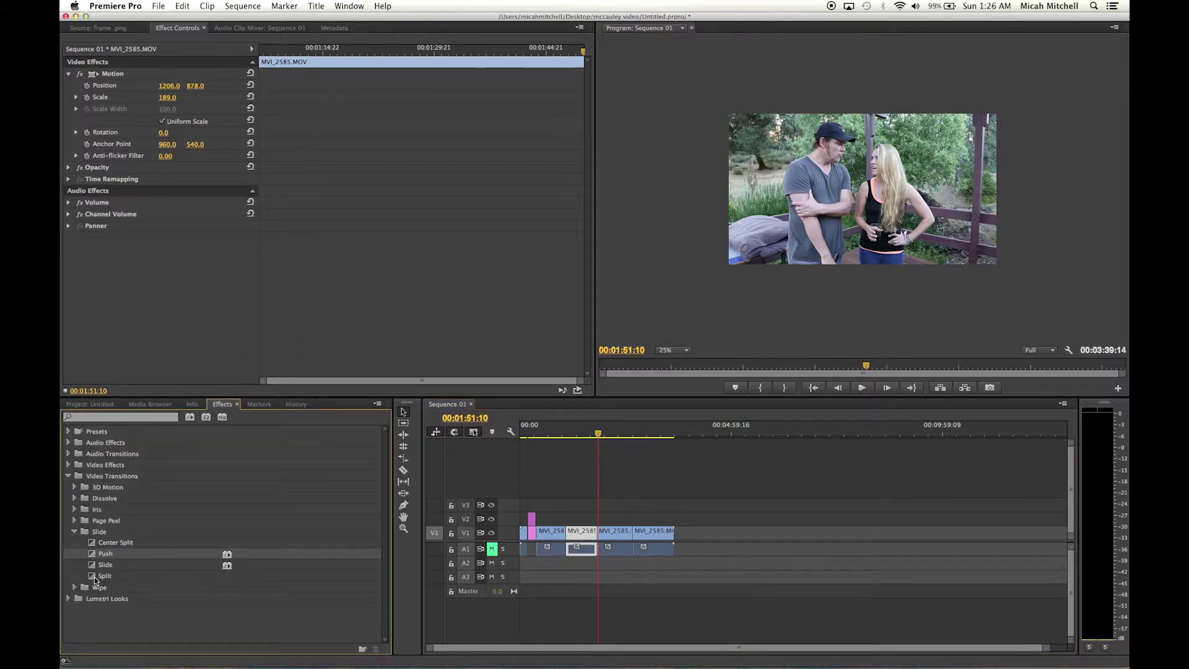
{"action": "left_click", "coordinate": [75, 499]}
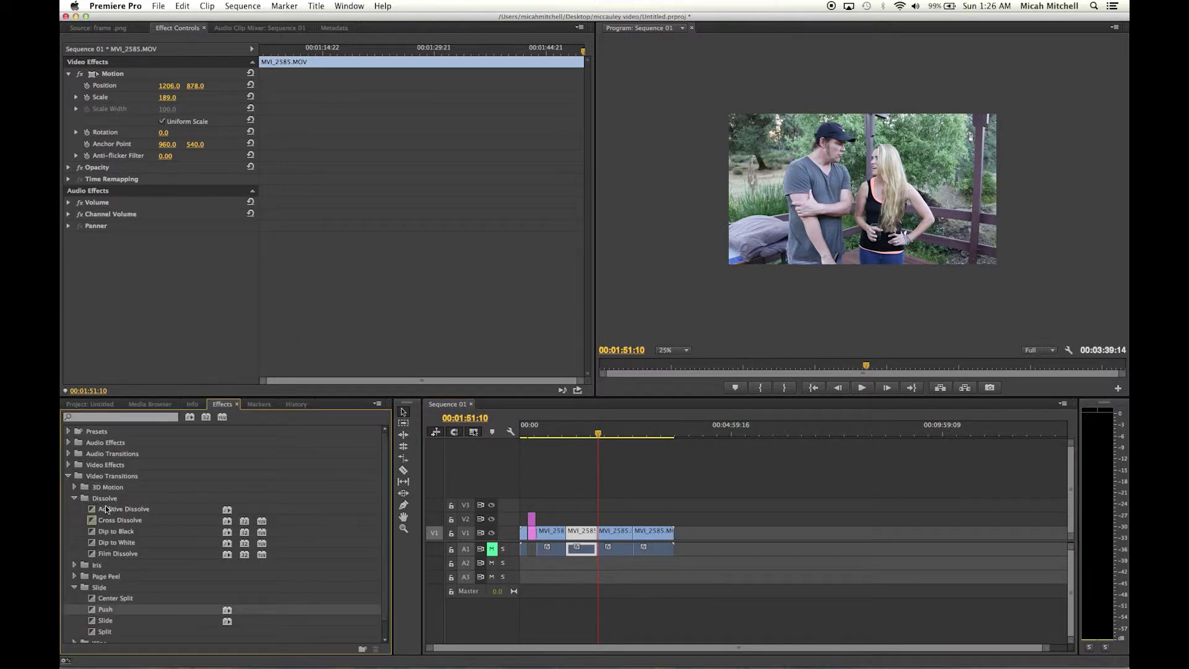
{"action": "left_click_drag", "start_coordinate": [114, 521], "coordinate": [568, 537]}
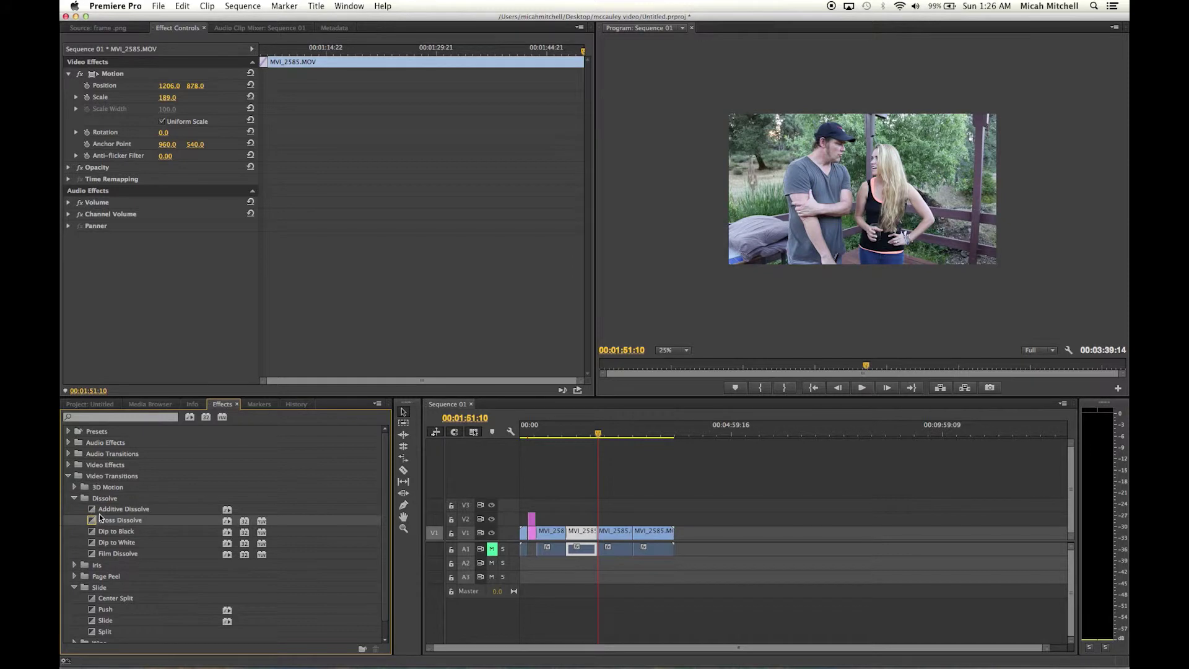
{"action": "left_click_drag", "start_coordinate": [101, 518], "coordinate": [596, 530]}
Examine the settings of the Cross Dissolve at the start of the second segment.
{"action": "left_click", "coordinate": [1049, 647]}
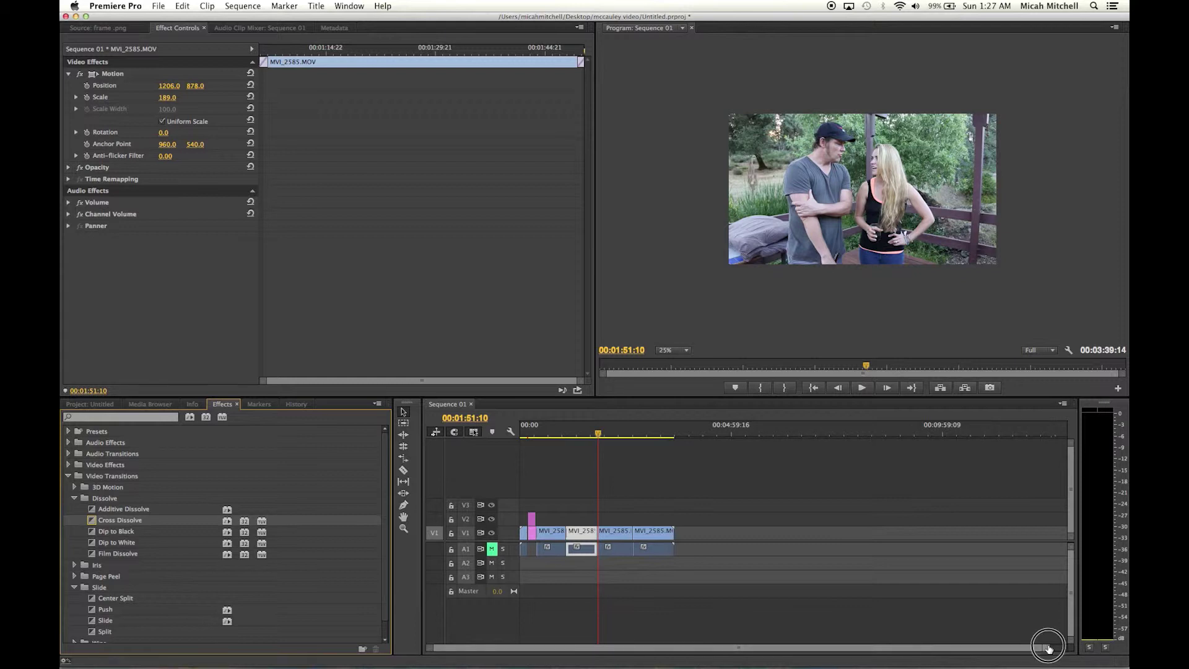
{"action": "left_click_drag", "start_coordinate": [1048, 648], "coordinate": [818, 658]}
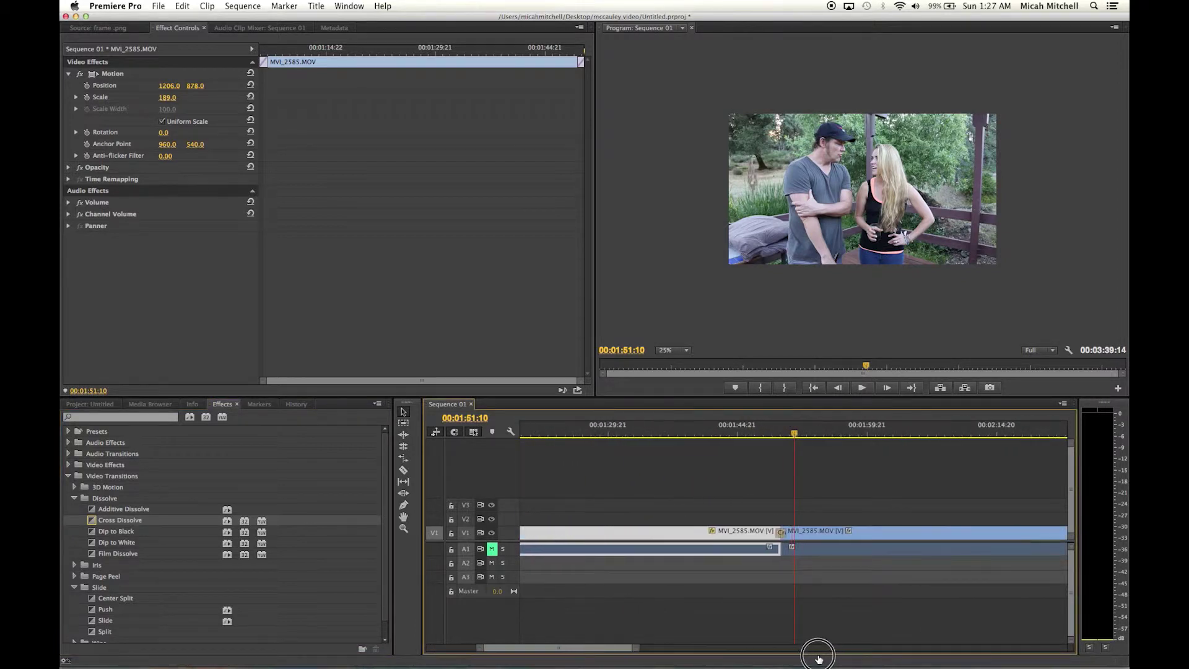
{"action": "scroll", "coordinate": [723, 534], "scroll_direction": "up", "scroll_amount": 5}
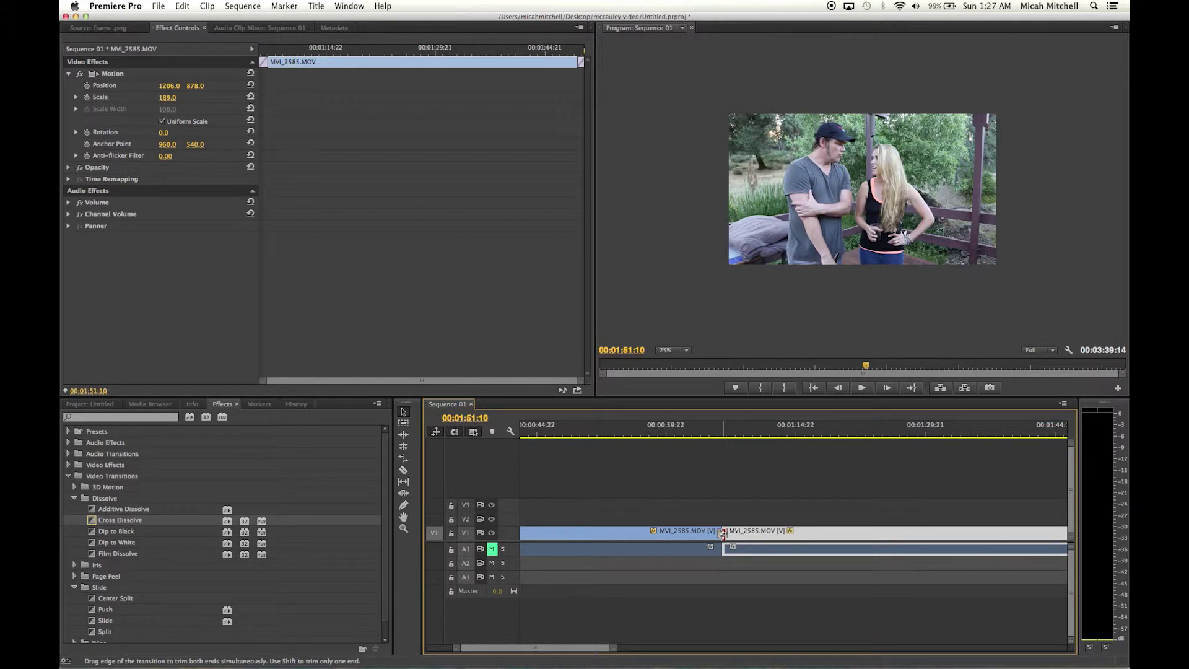
{"action": "left_click", "coordinate": [723, 534]}
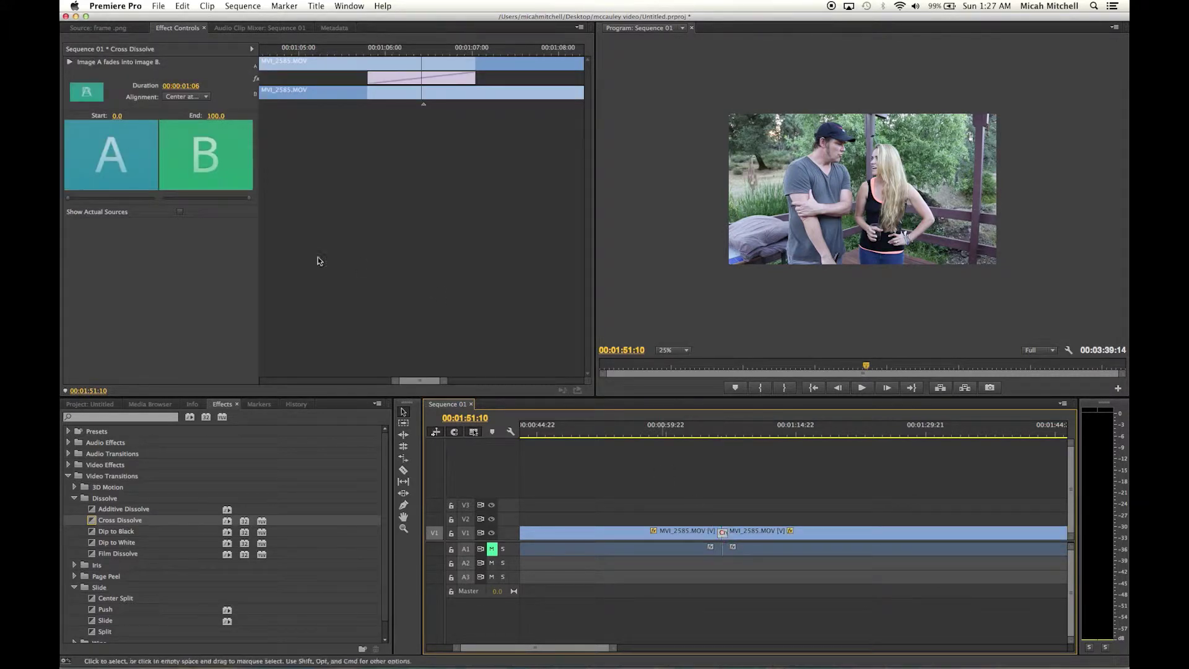
Lengthen the Cross Dissolve at the second segment's end to 00:00:01:09 and shift it slightly toward the following segment.
{"action": "key", "text": "minus"}
{"action": "key", "text": "minus"}
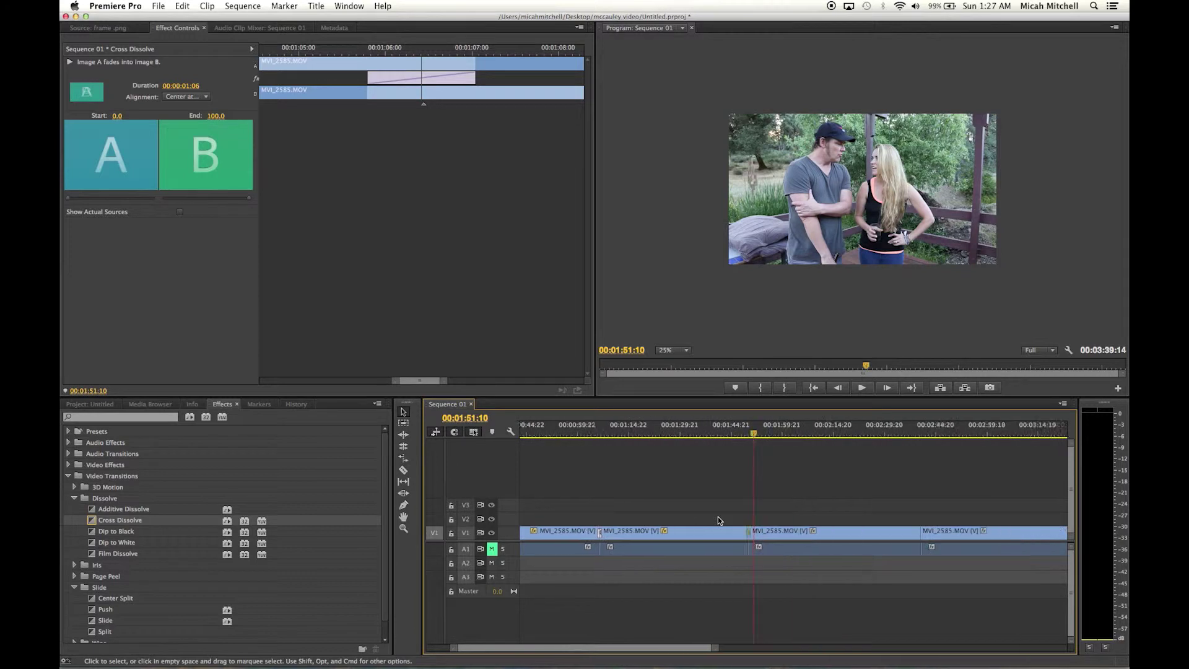
{"action": "left_click_drag", "start_coordinate": [745, 647], "coordinate": [596, 654]}
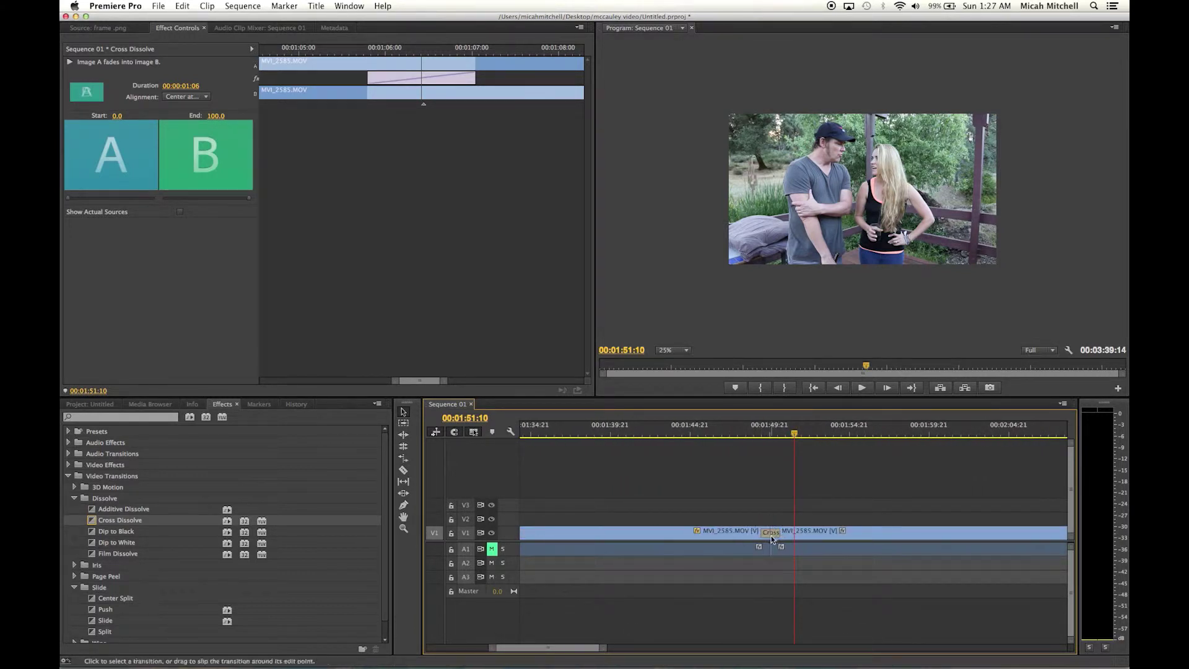
{"action": "left_click", "coordinate": [772, 540]}
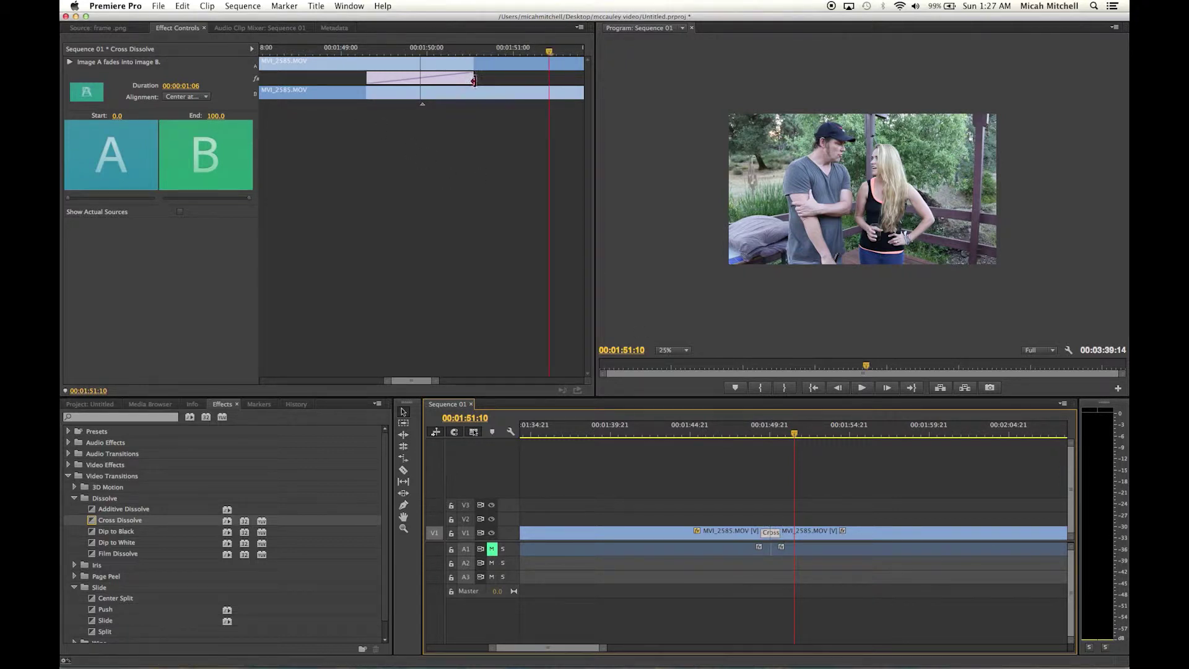
{"action": "mouse_move", "coordinate": [473, 80]}
{"action": "left_mouse_down"}
{"action": "mouse_move", "coordinate": [419, 80]}
{"action": "mouse_move", "coordinate": [487, 81]}
{"action": "left_mouse_up"}
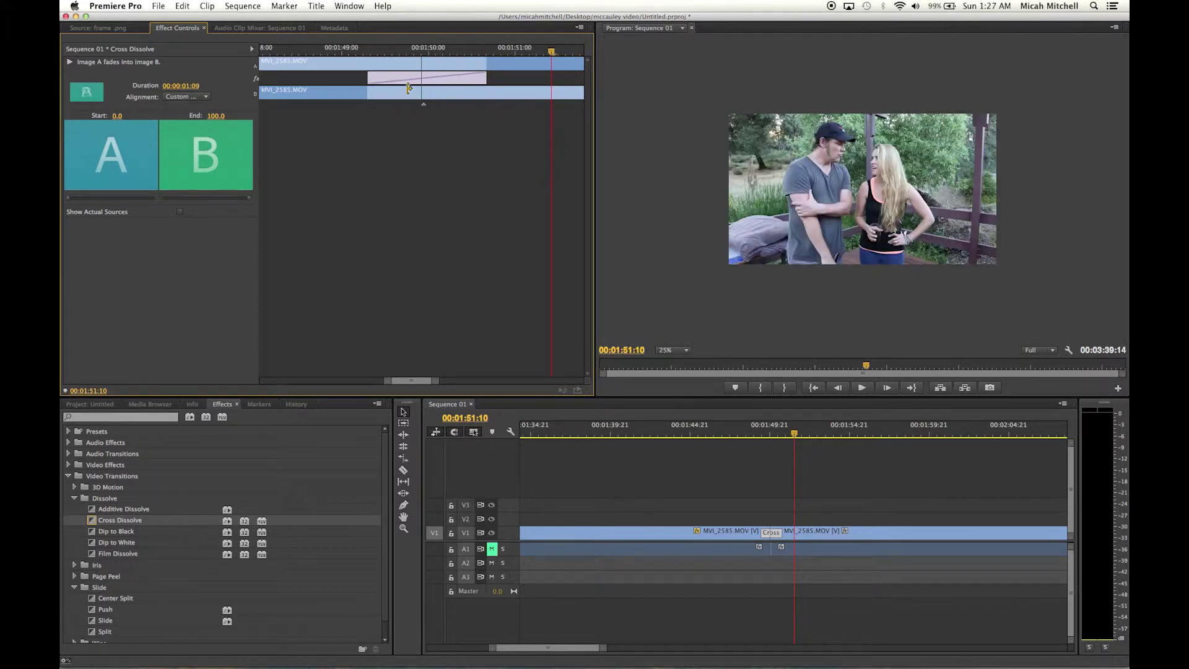
{"action": "left_click_drag", "start_coordinate": [370, 78], "coordinate": [385, 78]}
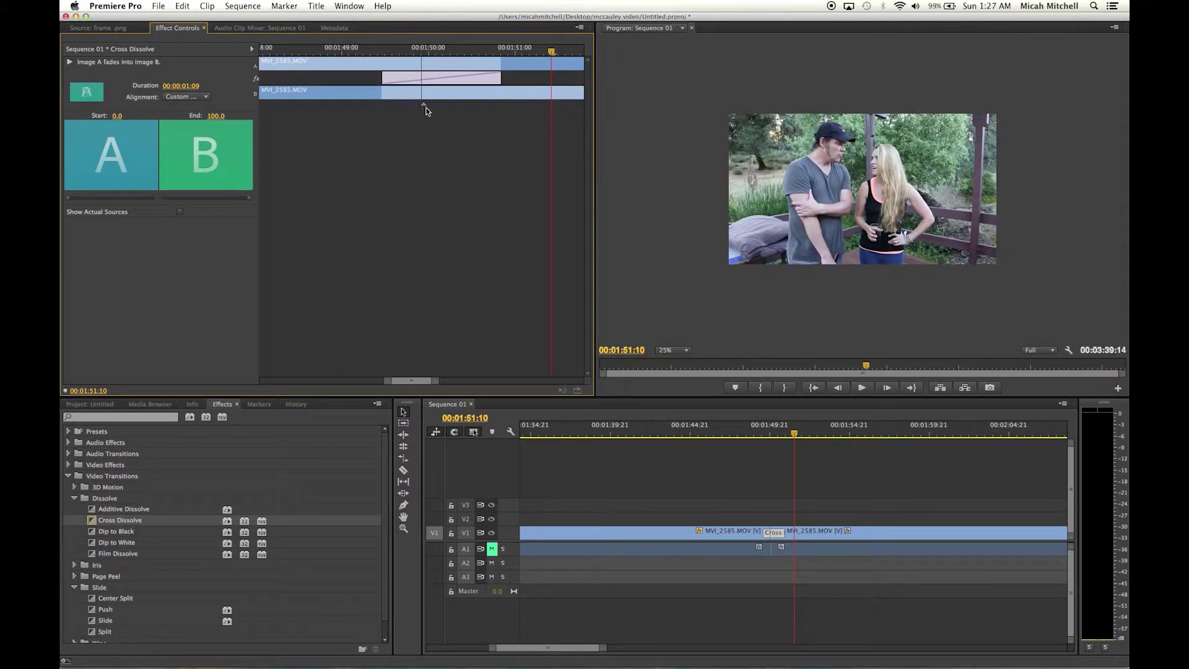
Try the Start at Cut alignment for this Cross Dissolve and settle on Center at Cut.
{"action": "left_click", "coordinate": [184, 97]}
{"action": "left_click", "coordinate": [190, 118]}
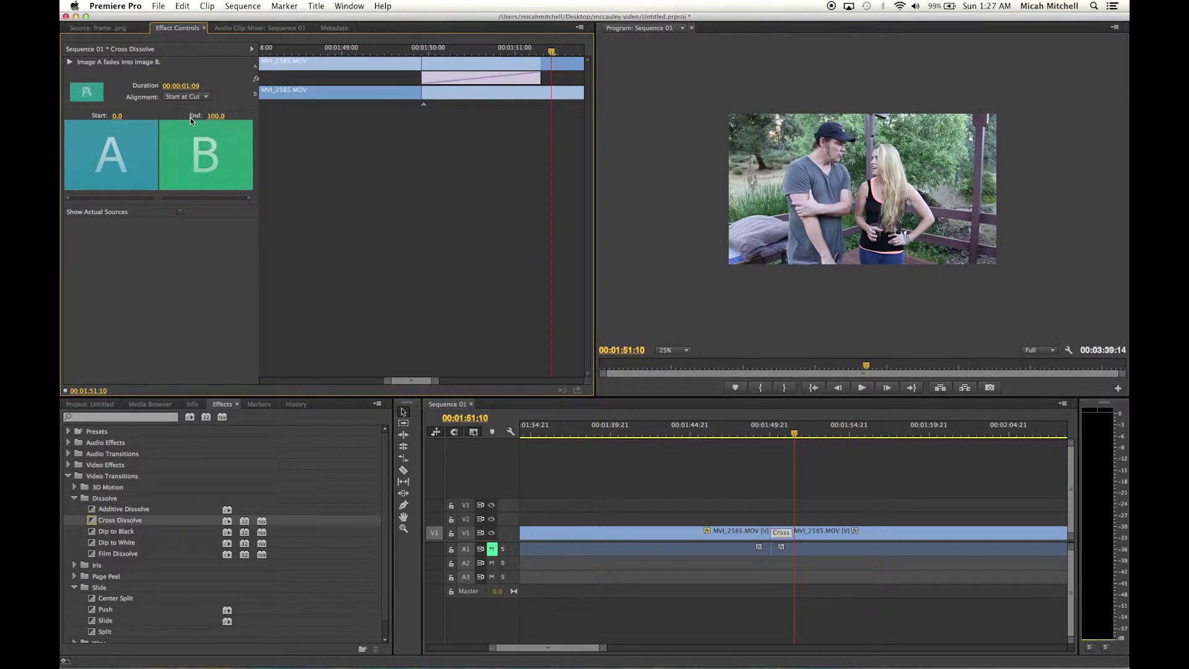
{"action": "left_click", "coordinate": [193, 97]}
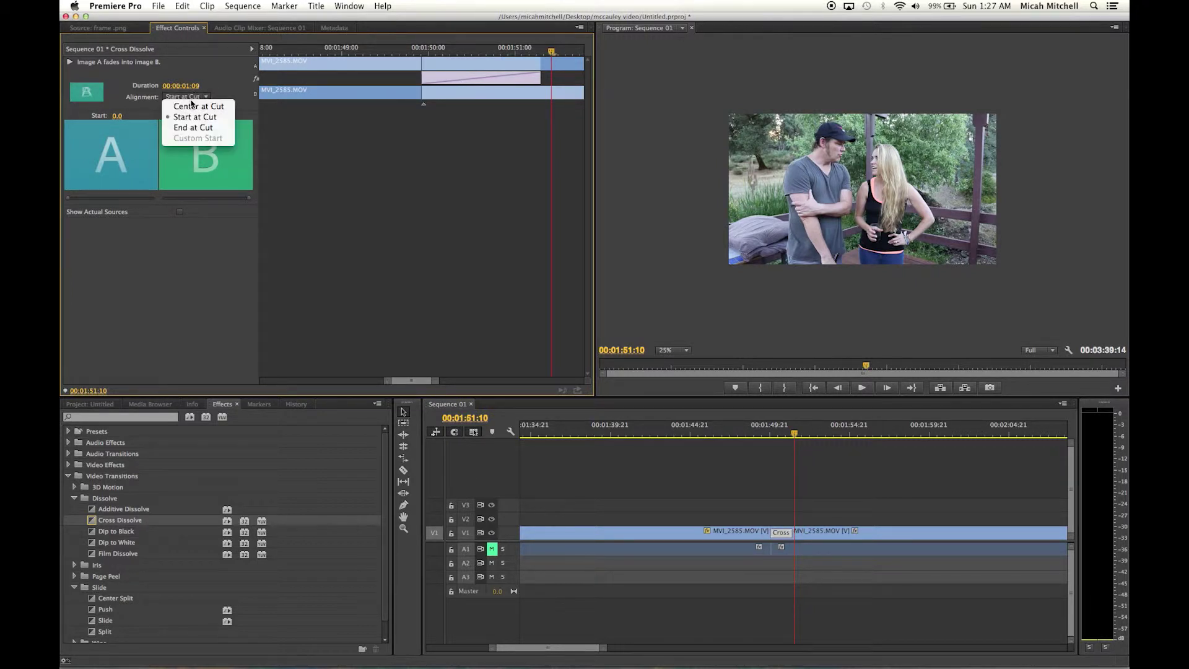
{"action": "left_click", "coordinate": [193, 107]}
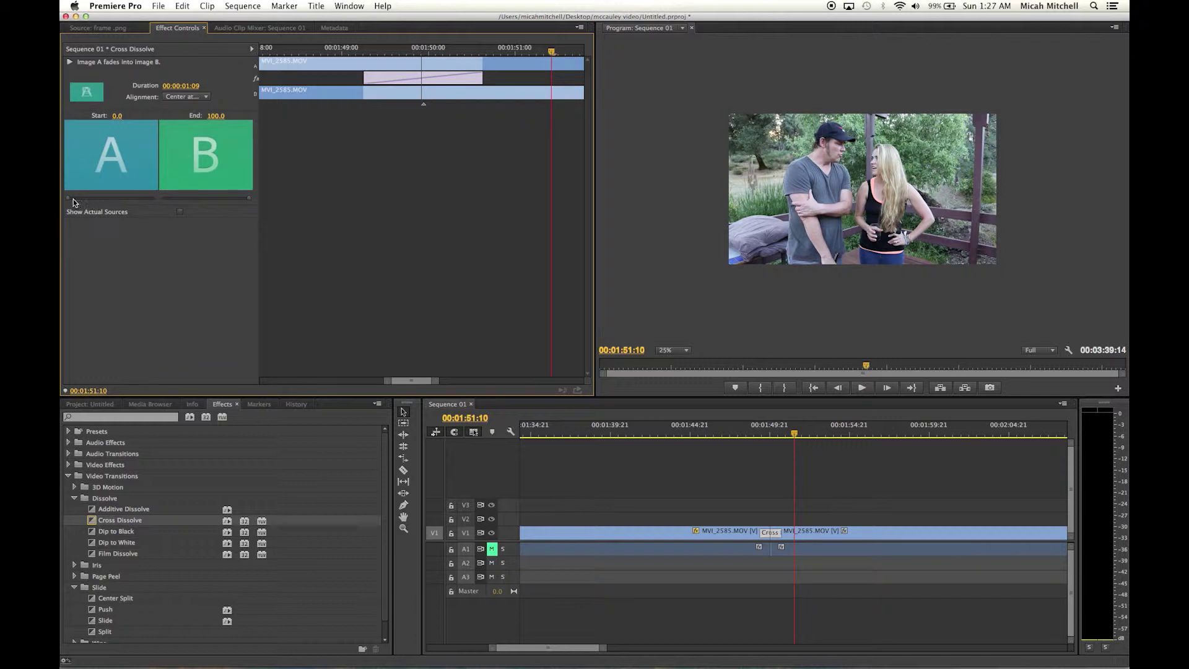
Try the Cross Dissolve with Start at 40 and End at 56.1, and play back the transition.
{"action": "left_click_drag", "start_coordinate": [69, 198], "coordinate": [103, 195]}
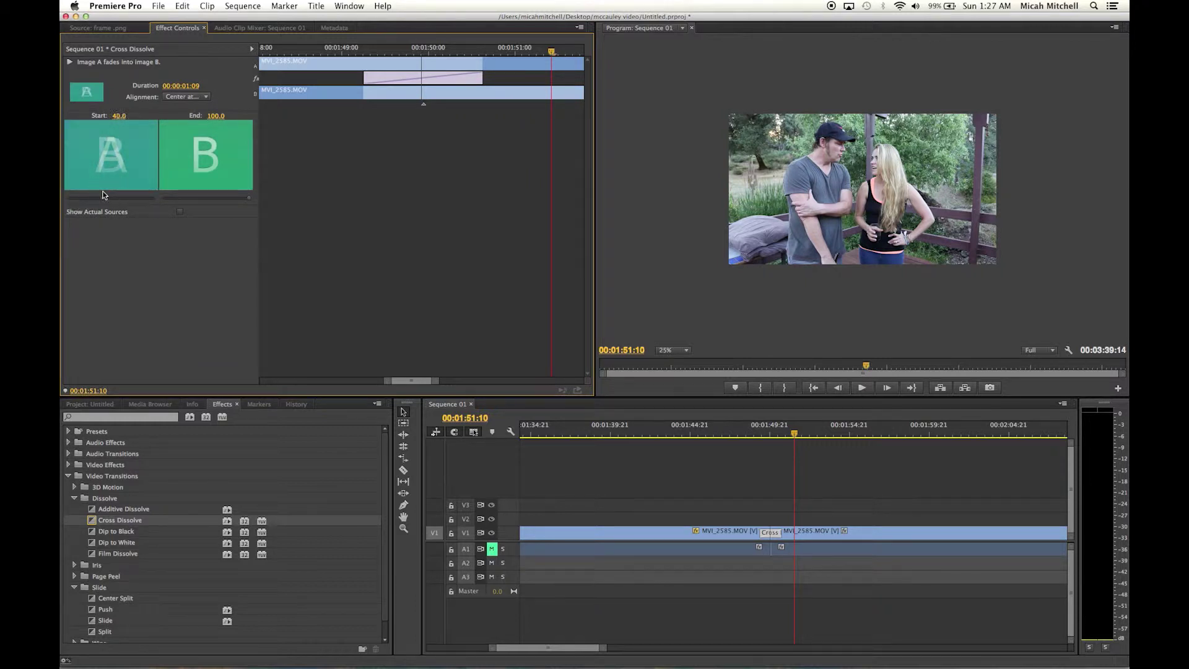
{"action": "left_click_drag", "start_coordinate": [252, 198], "coordinate": [211, 199]}
{"action": "left_click", "coordinate": [762, 434]}
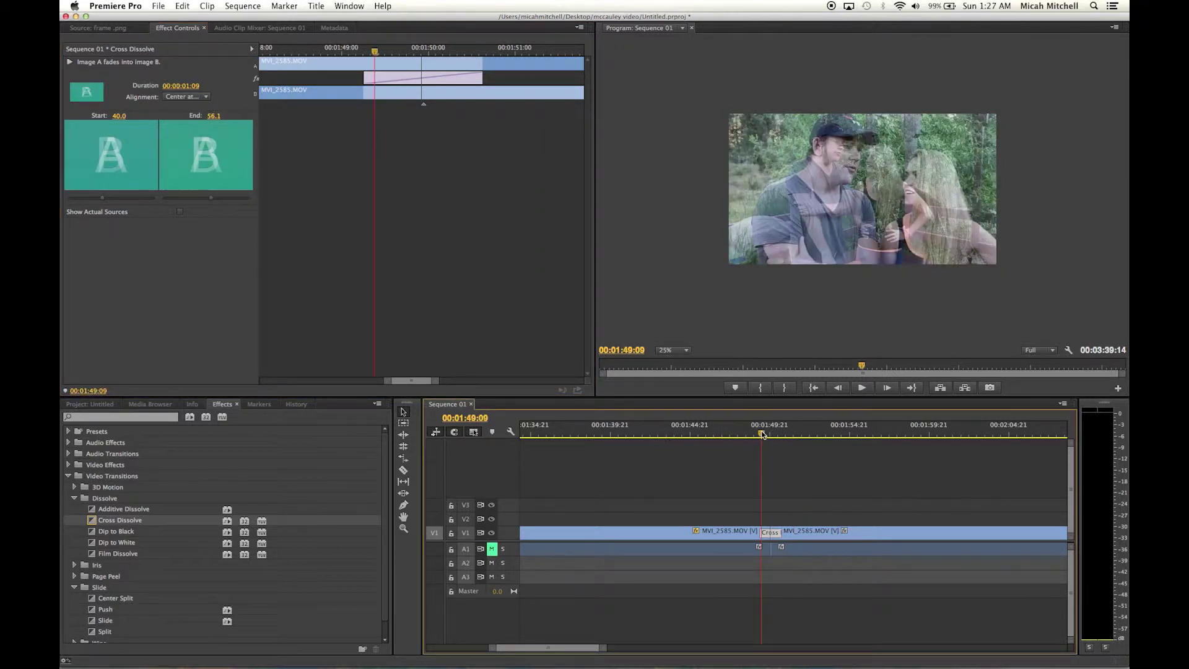
{"action": "left_click_drag", "start_coordinate": [762, 434], "coordinate": [734, 429]}
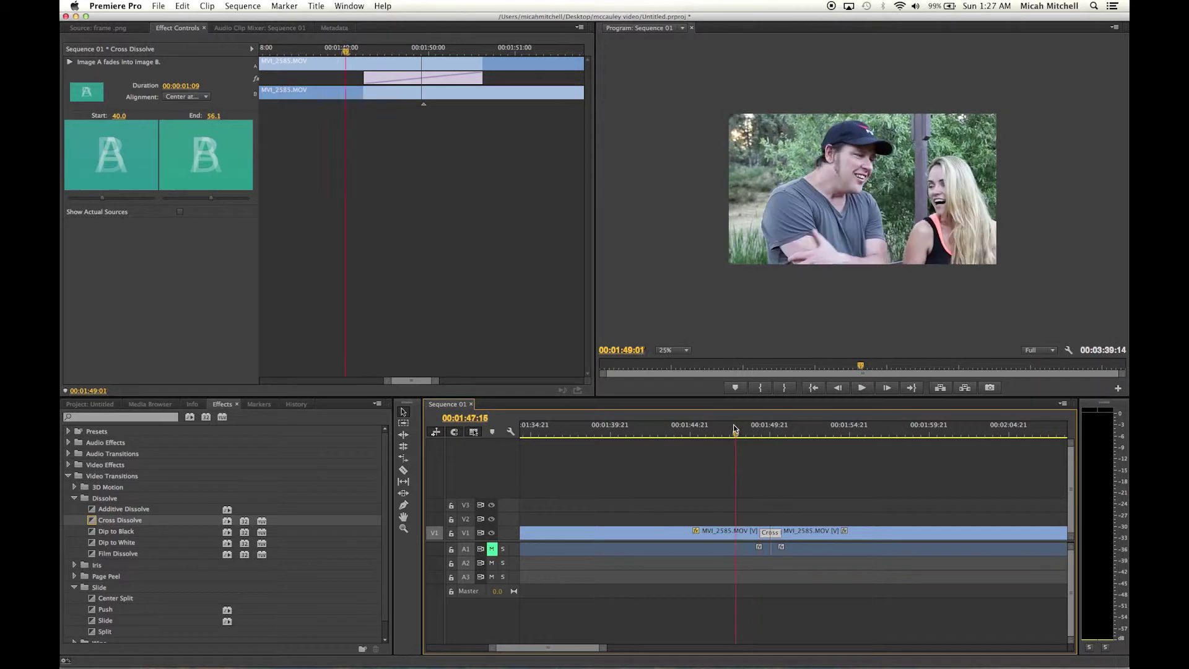
{"action": "key", "text": "space"}
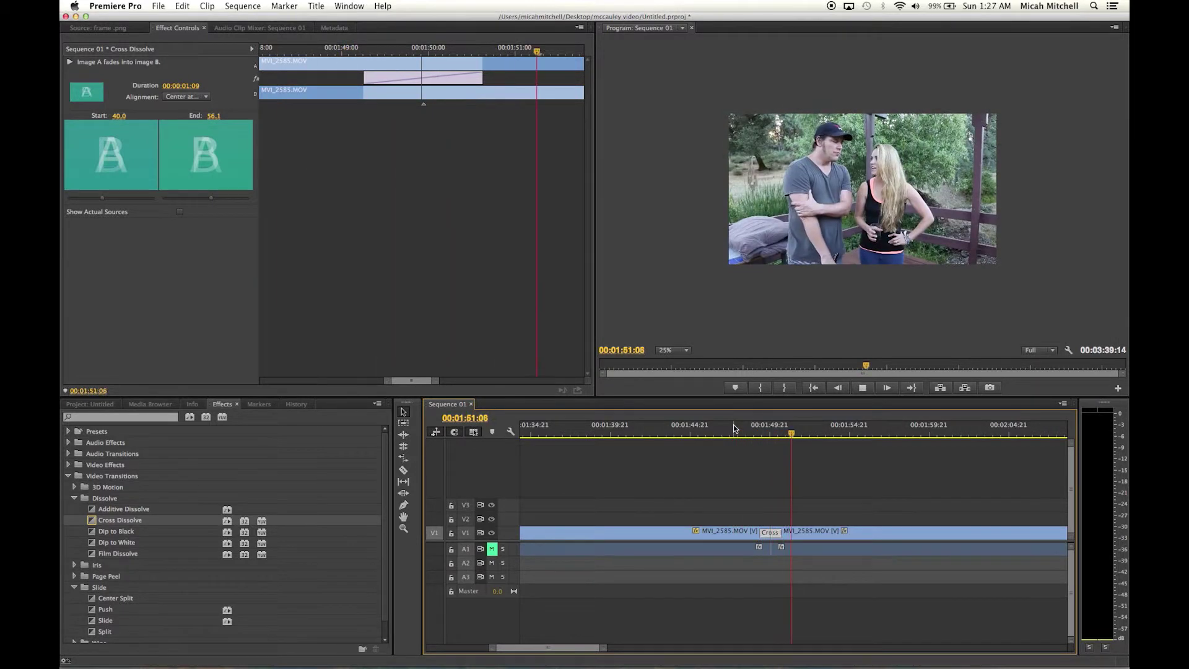
{"action": "key", "text": "space"}
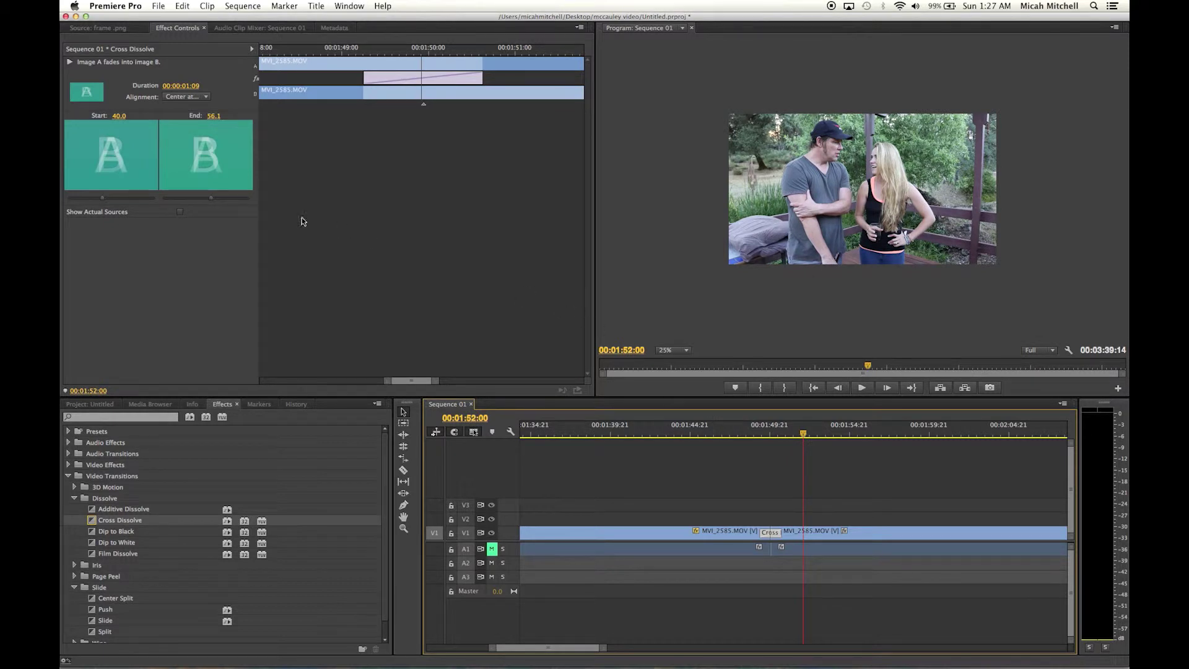
Restore the Cross Dissolve to Start 0 and End 100, and briefly preview its actual sources.
{"action": "left_click_drag", "start_coordinate": [102, 199], "coordinate": [63, 196]}
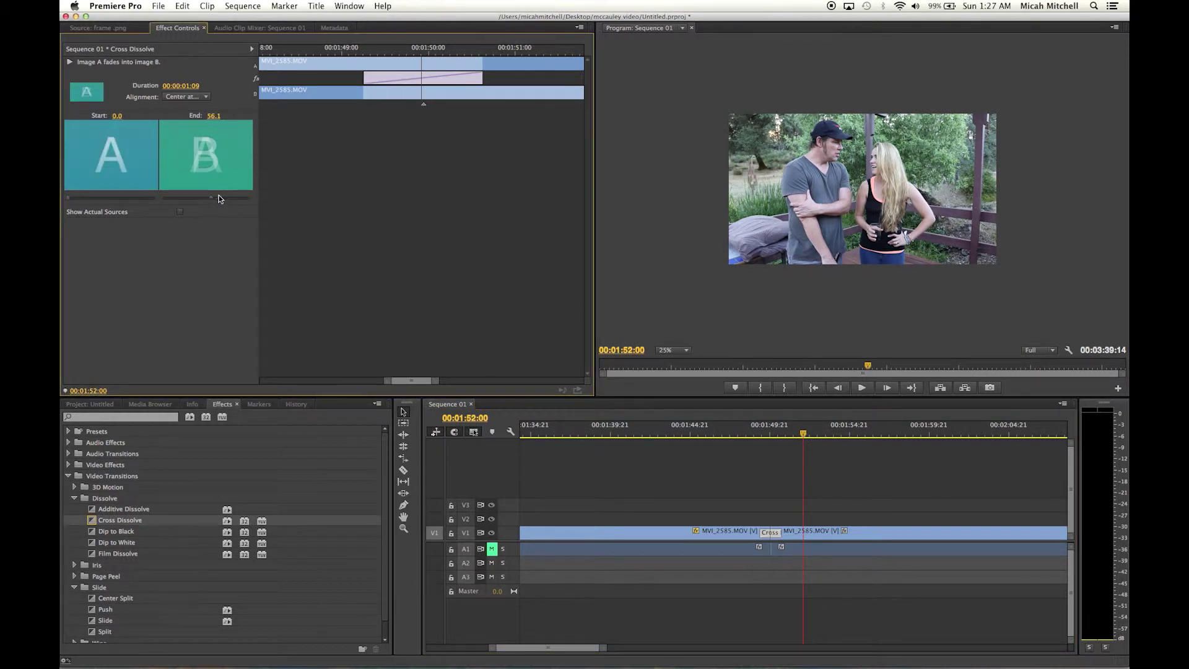
{"action": "left_click_drag", "start_coordinate": [220, 198], "coordinate": [280, 196]}
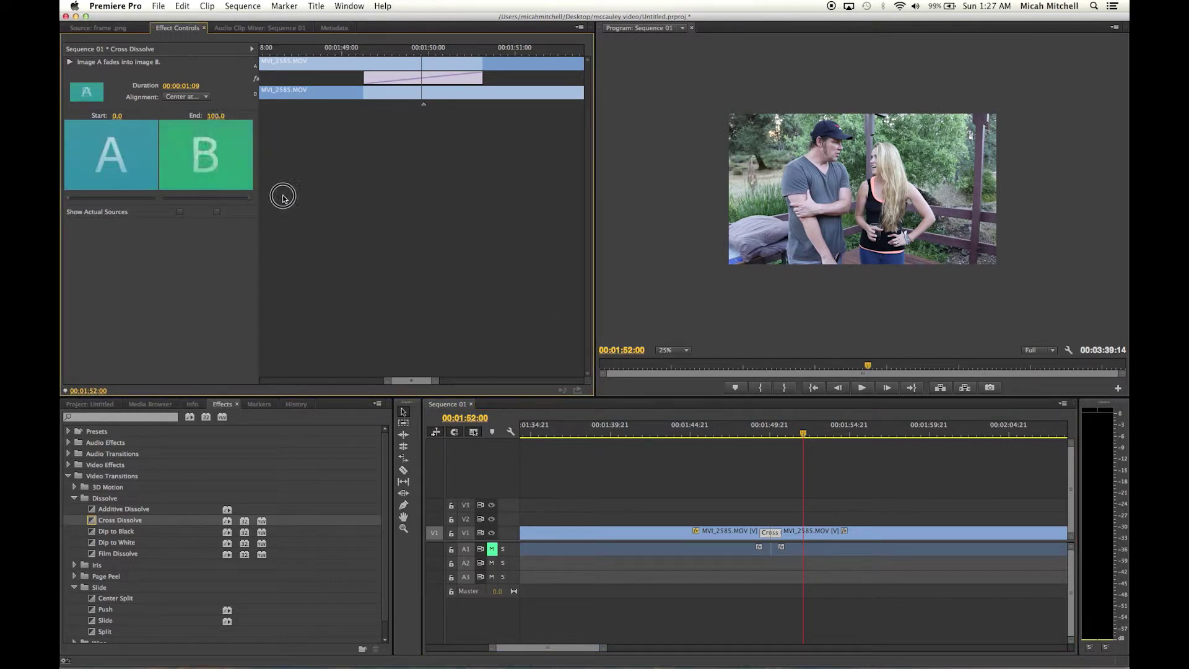
{"action": "left_click", "coordinate": [179, 214]}
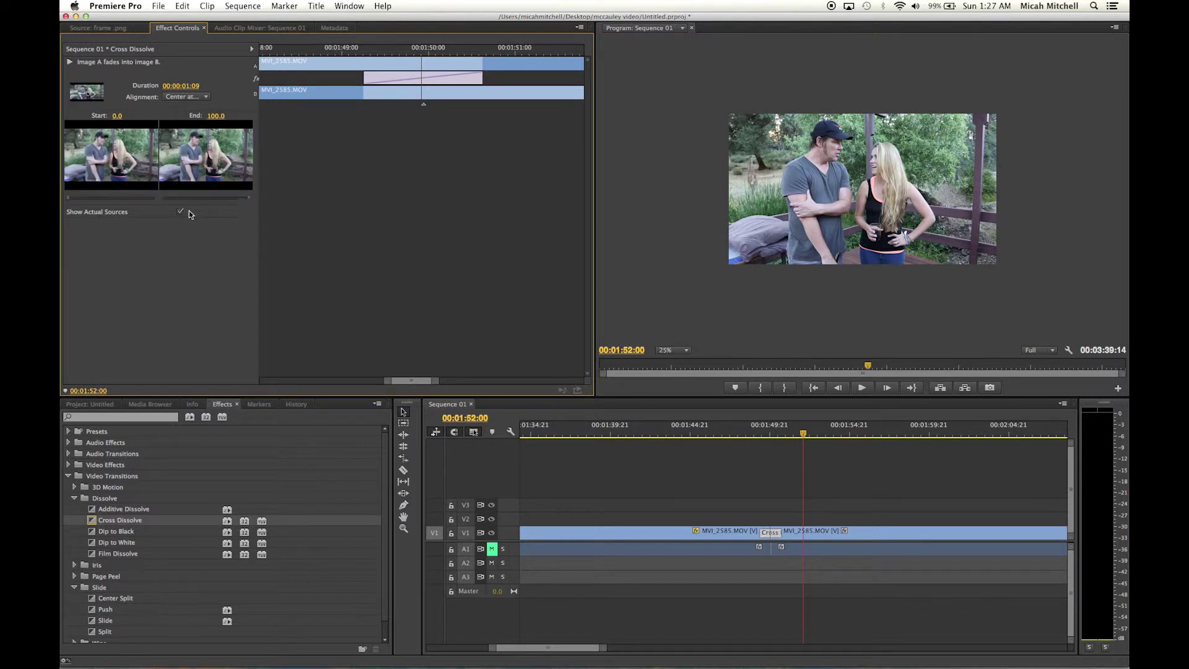
{"action": "left_click", "coordinate": [180, 212]}
Play back the Cross Dissolve at the second segment's end and bring the whole sequence into view.
{"action": "left_click", "coordinate": [757, 433]}
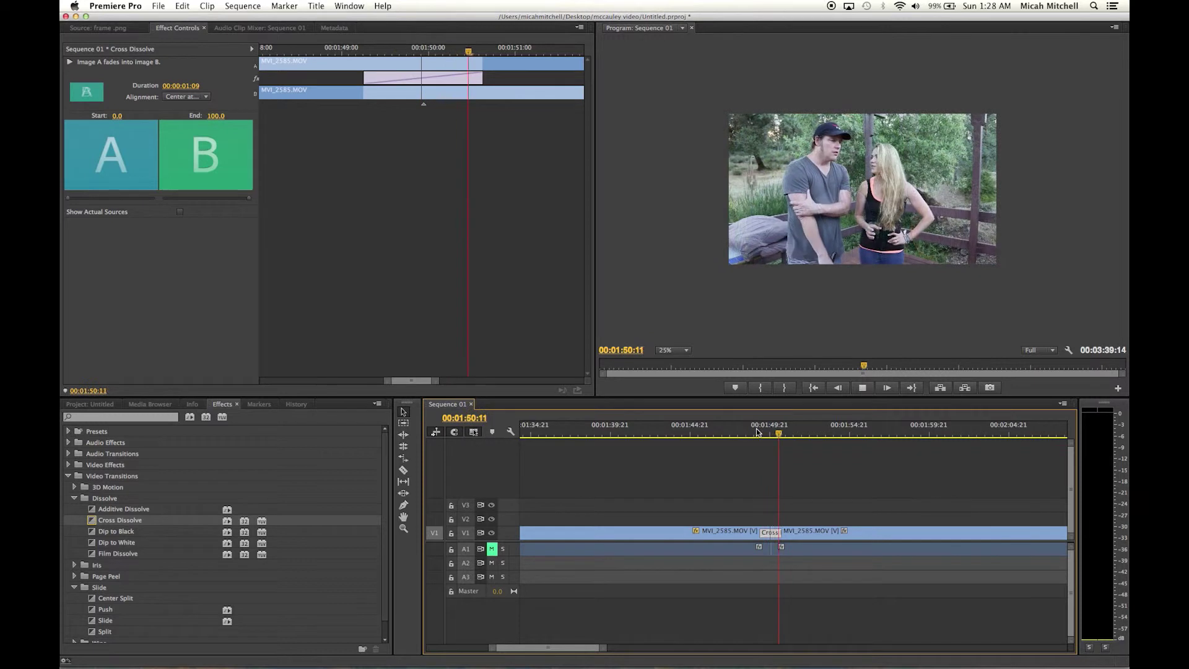
{"action": "key", "text": "space"}
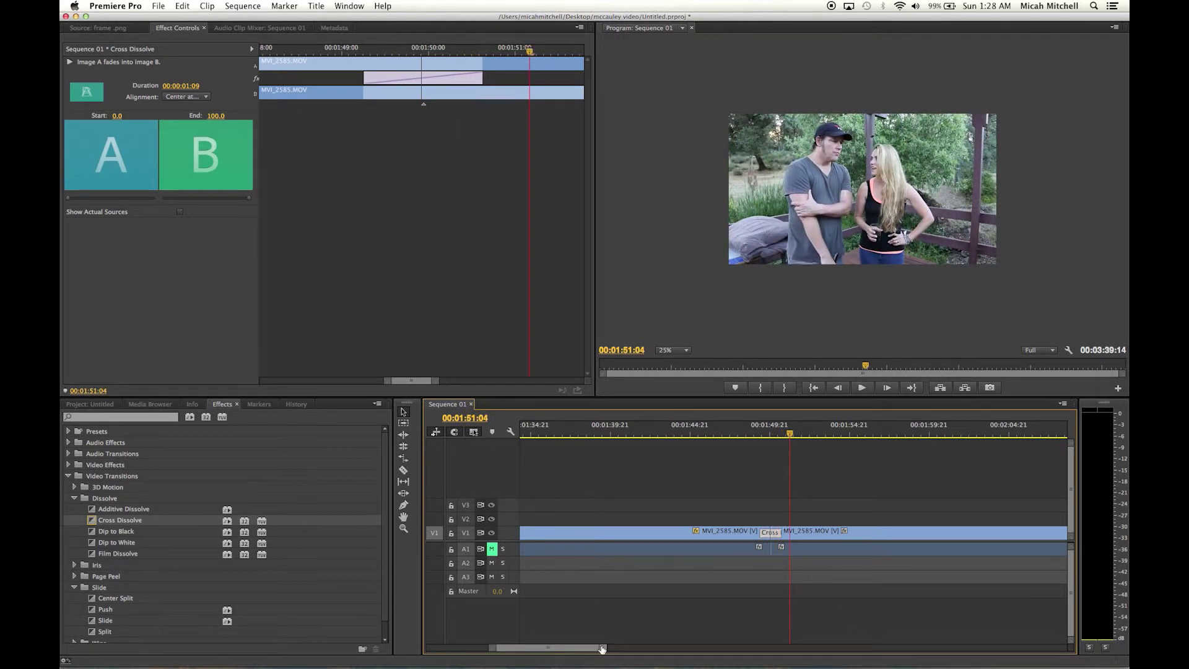
{"action": "left_click_drag", "start_coordinate": [601, 649], "coordinate": [935, 649]}
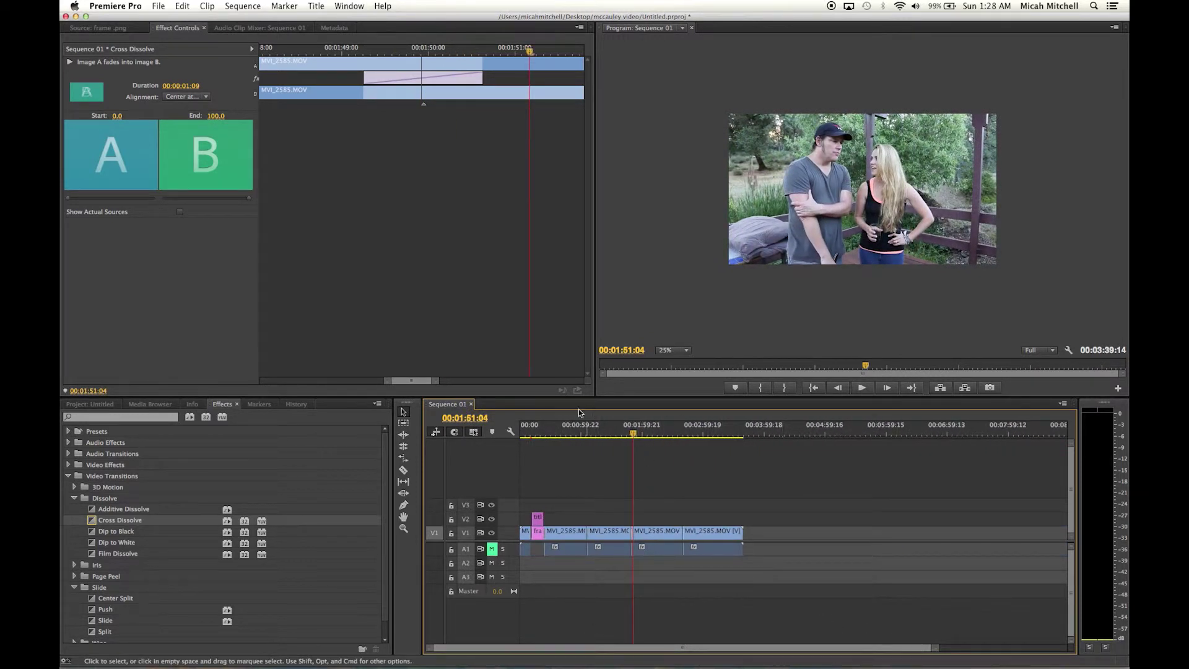
Scrub through the sequence and play a short part of the first segment to review the differently framed segments.
{"action": "left_click", "coordinate": [565, 431]}
{"action": "key", "text": "space"}
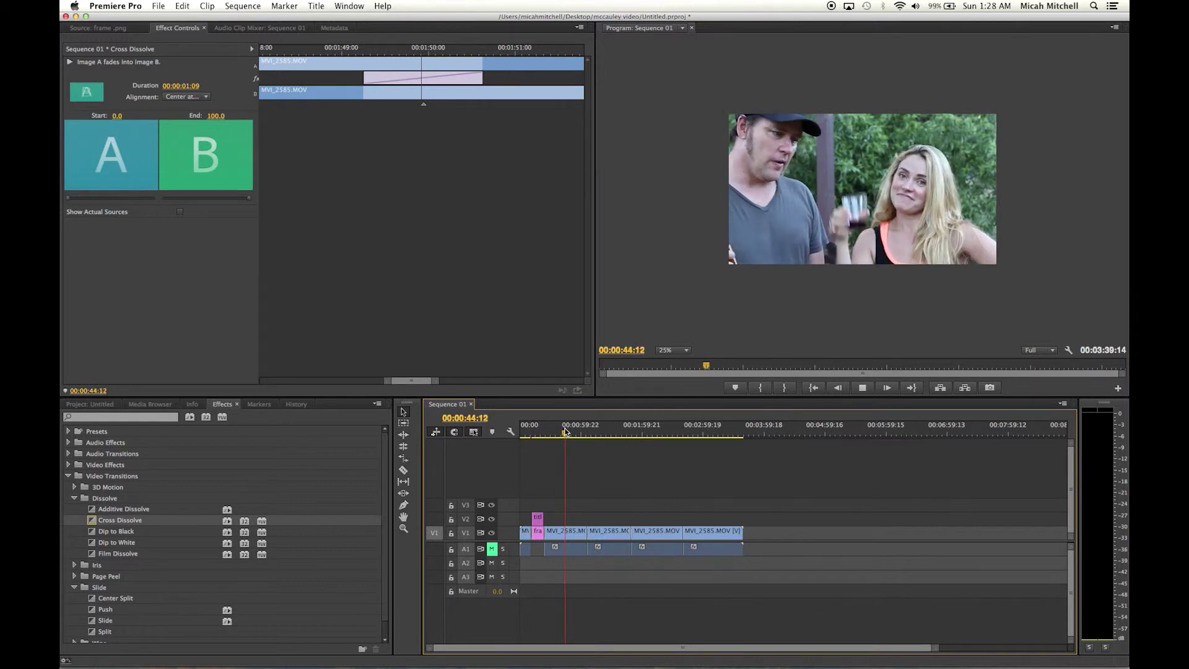
{"action": "key", "text": "space"}
{"action": "left_click", "coordinate": [686, 446]}
{"action": "left_click", "coordinate": [705, 437]}
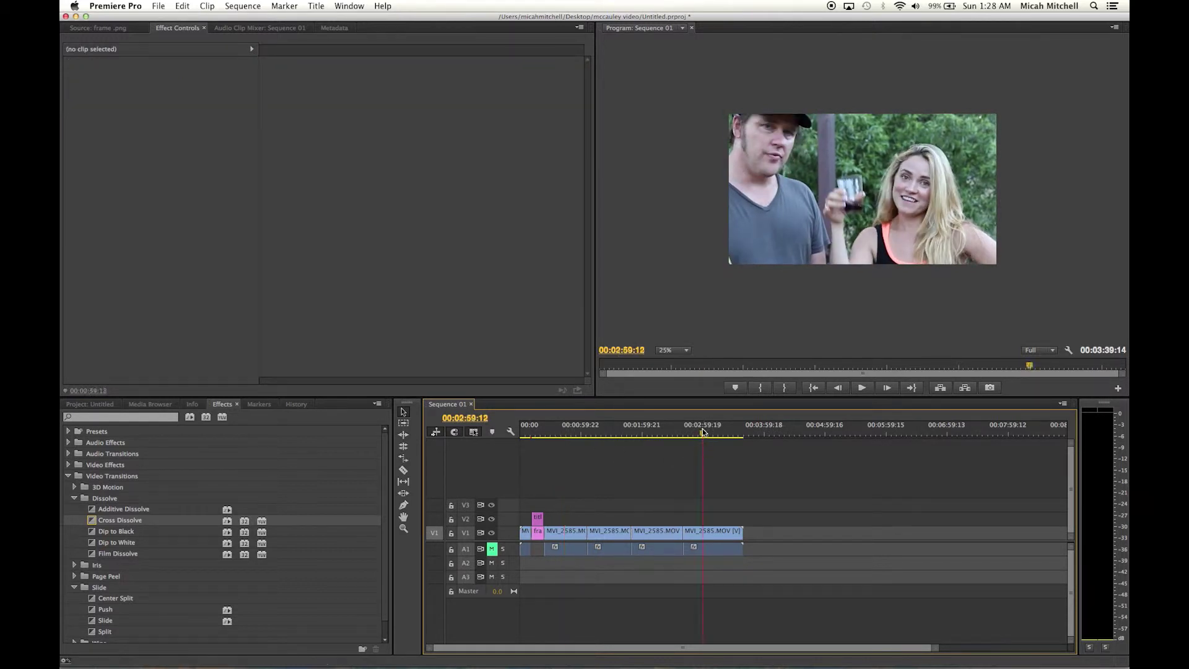
{"action": "left_click_drag", "start_coordinate": [704, 432], "coordinate": [548, 442]}
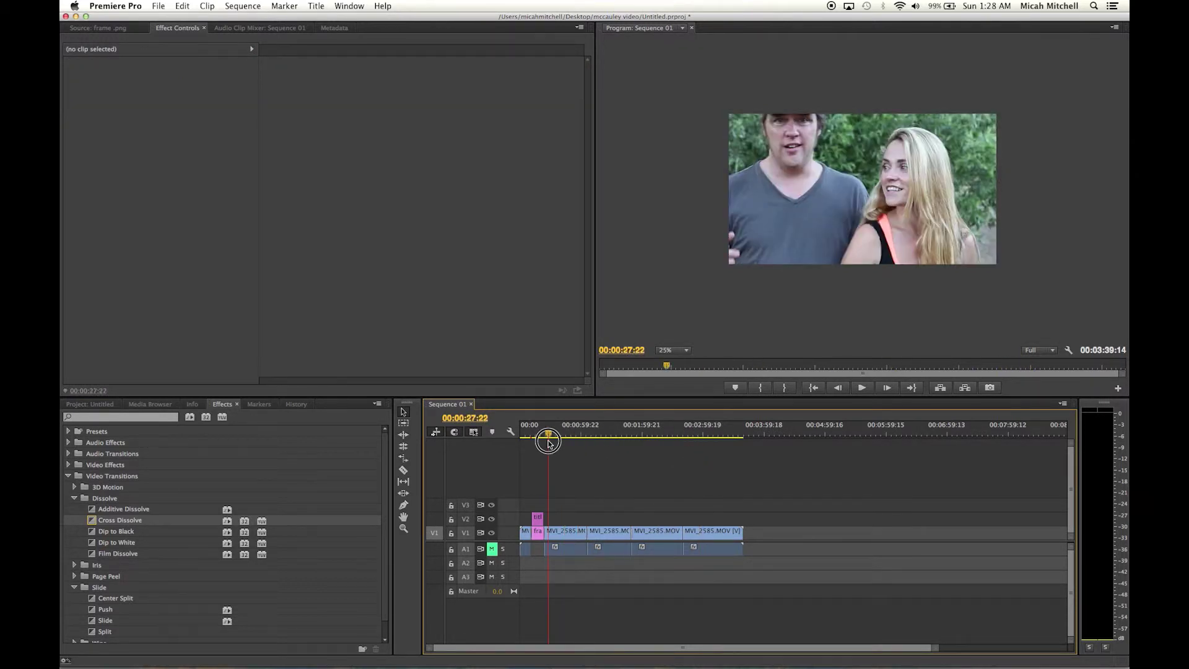
{"action": "left_click_drag", "start_coordinate": [549, 442], "coordinate": [578, 450]}
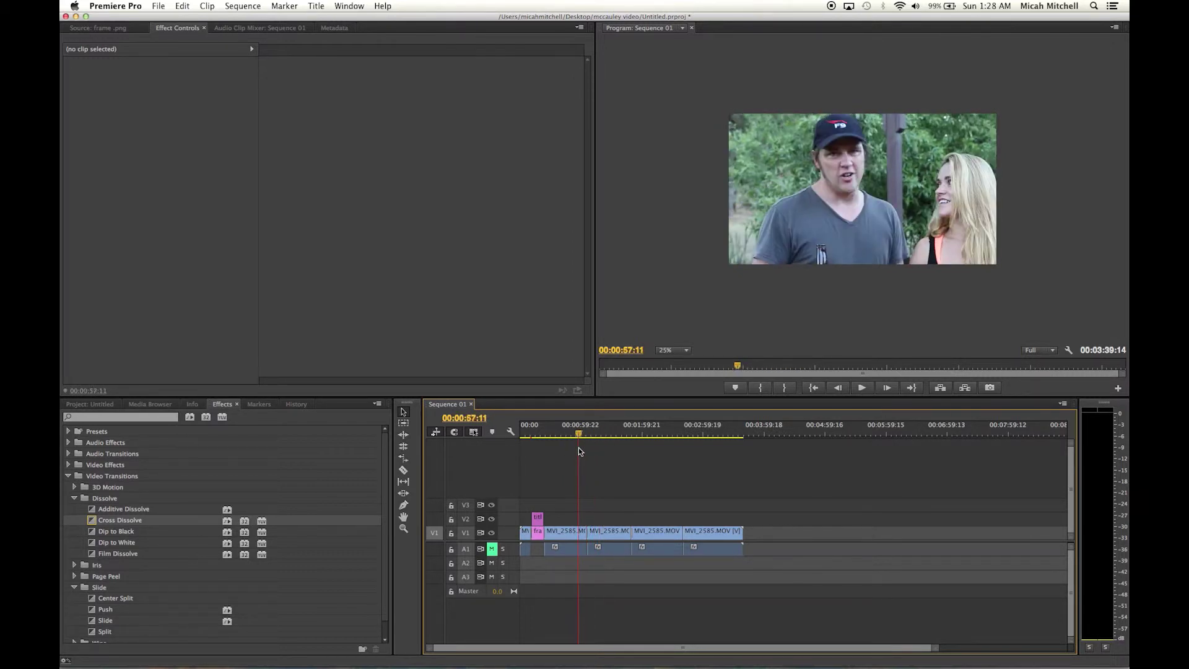
Play back the footage leading up to and across the cut at the first segment's end to review it.
{"action": "key", "text": "space"}
{"action": "key", "text": "space"}
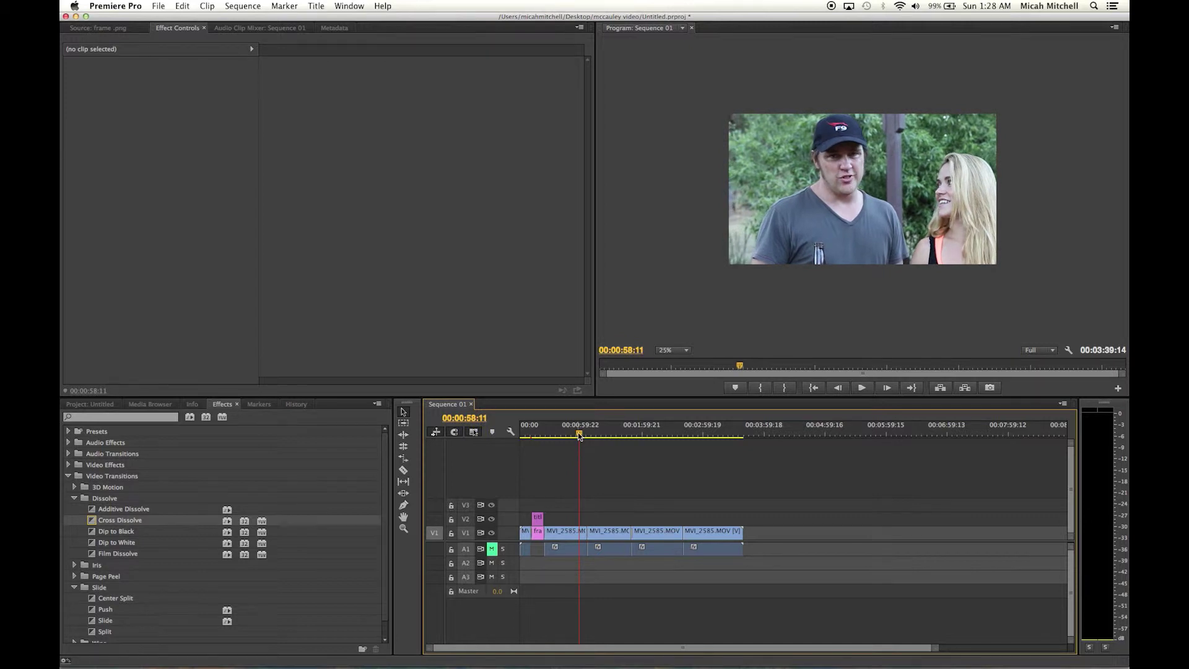
{"action": "left_click_drag", "start_coordinate": [579, 436], "coordinate": [585, 435]}
{"action": "key", "text": "space"}
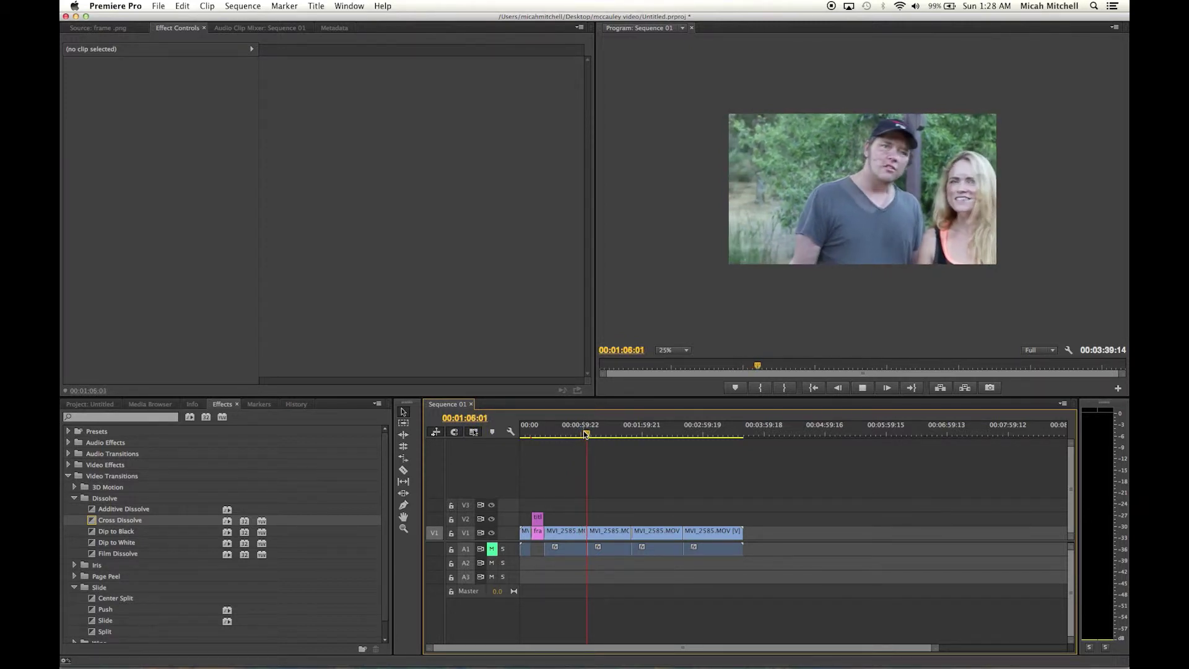
{"action": "key", "text": "space"}
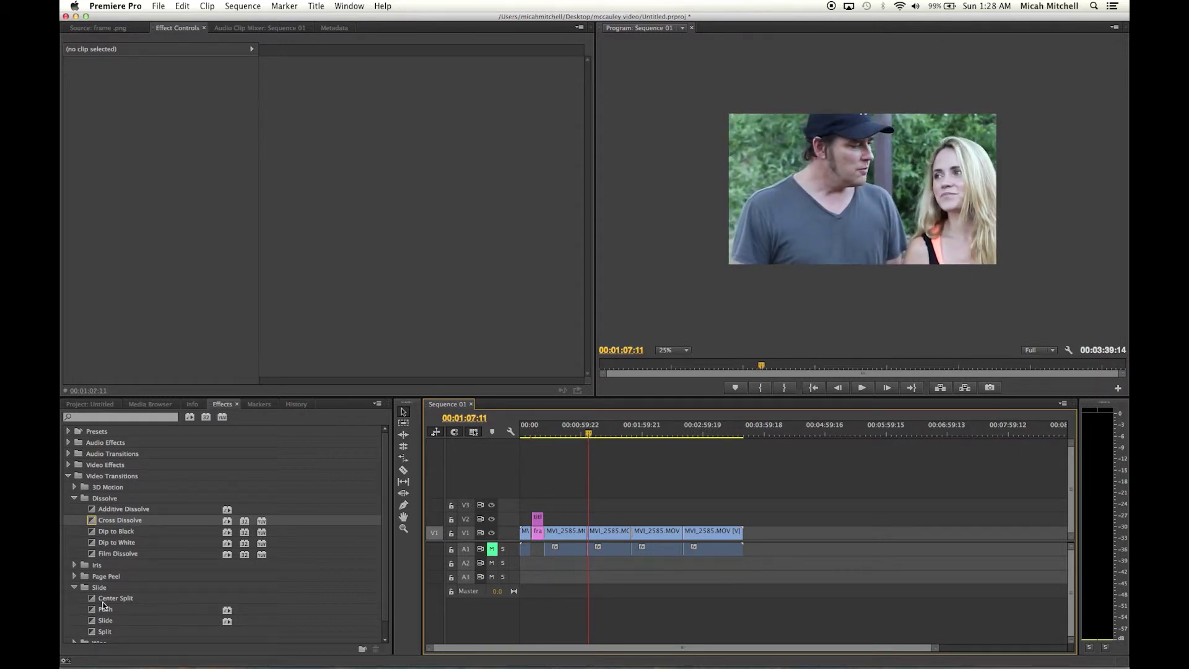
Apply the Page Peel transition to the cut at the first segment's end on V1 and play it back.
{"action": "left_click", "coordinate": [76, 577]}
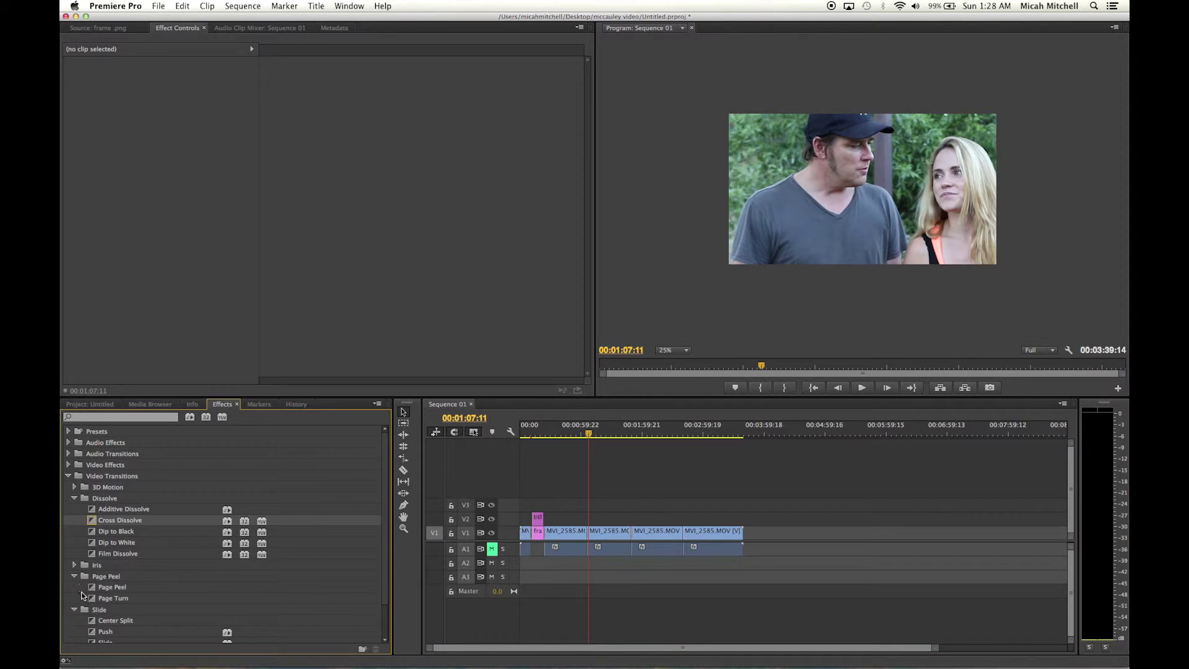
{"action": "left_click_drag", "start_coordinate": [87, 588], "coordinate": [588, 532]}
{"action": "left_click", "coordinate": [582, 433]}
{"action": "key", "text": "space"}
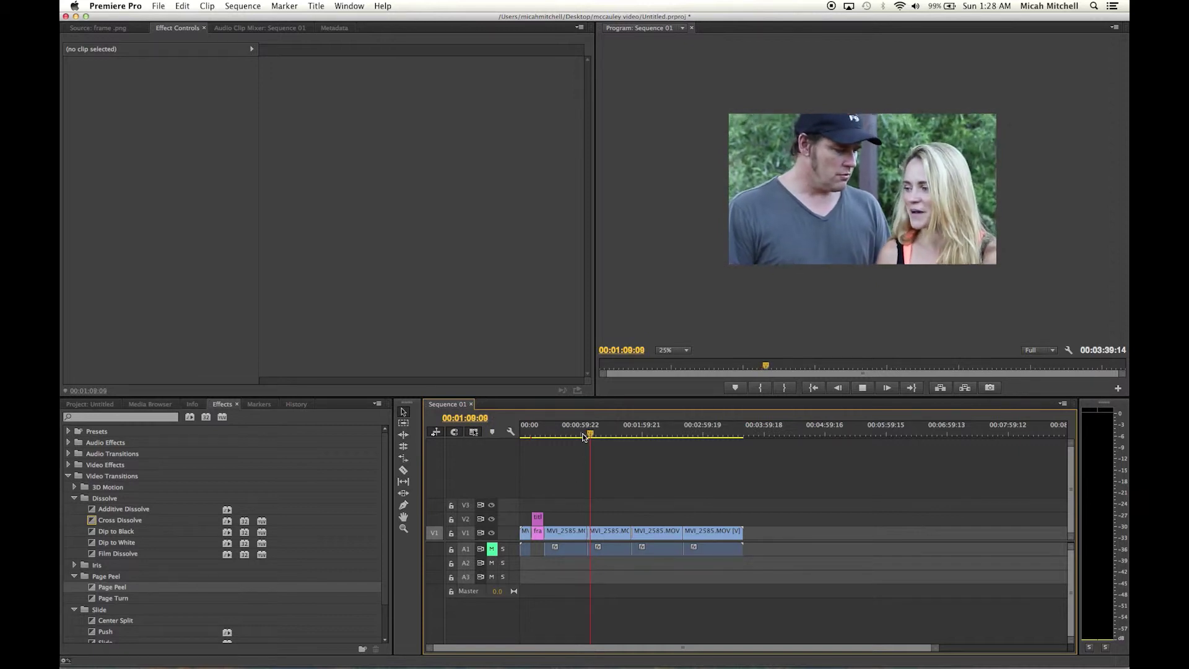
Play back the cut between the second and third segments, starting shortly before the Cross Dissolve.
{"action": "left_click_drag", "start_coordinate": [588, 434], "coordinate": [629, 438]}
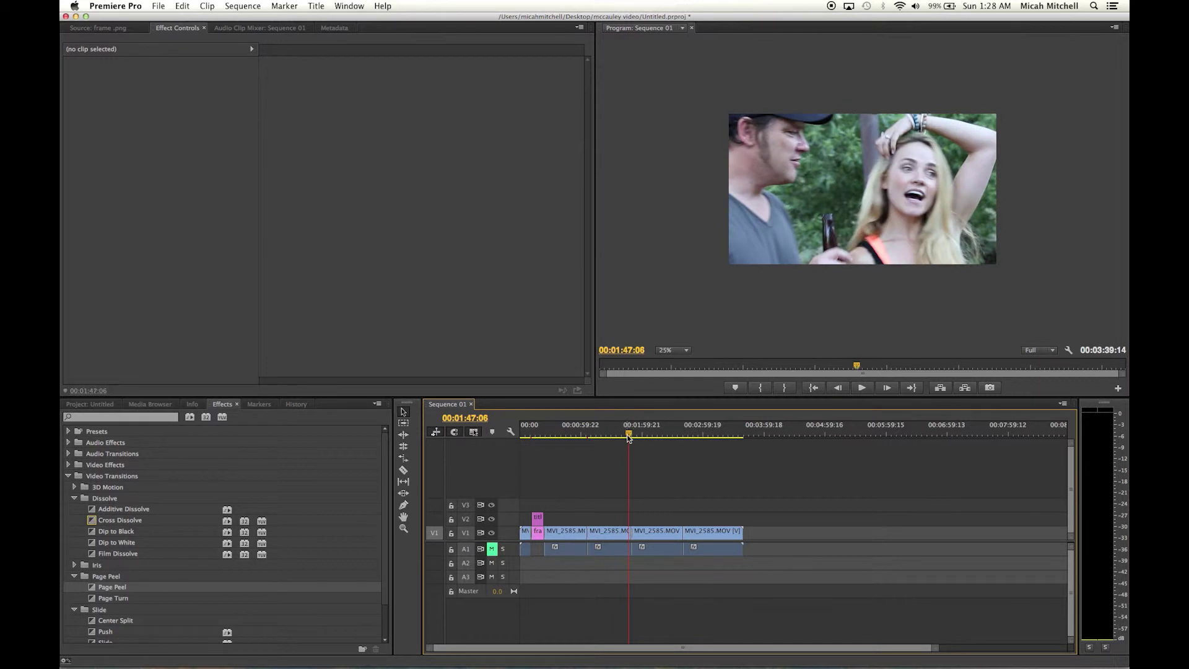
{"action": "key", "text": "space"}
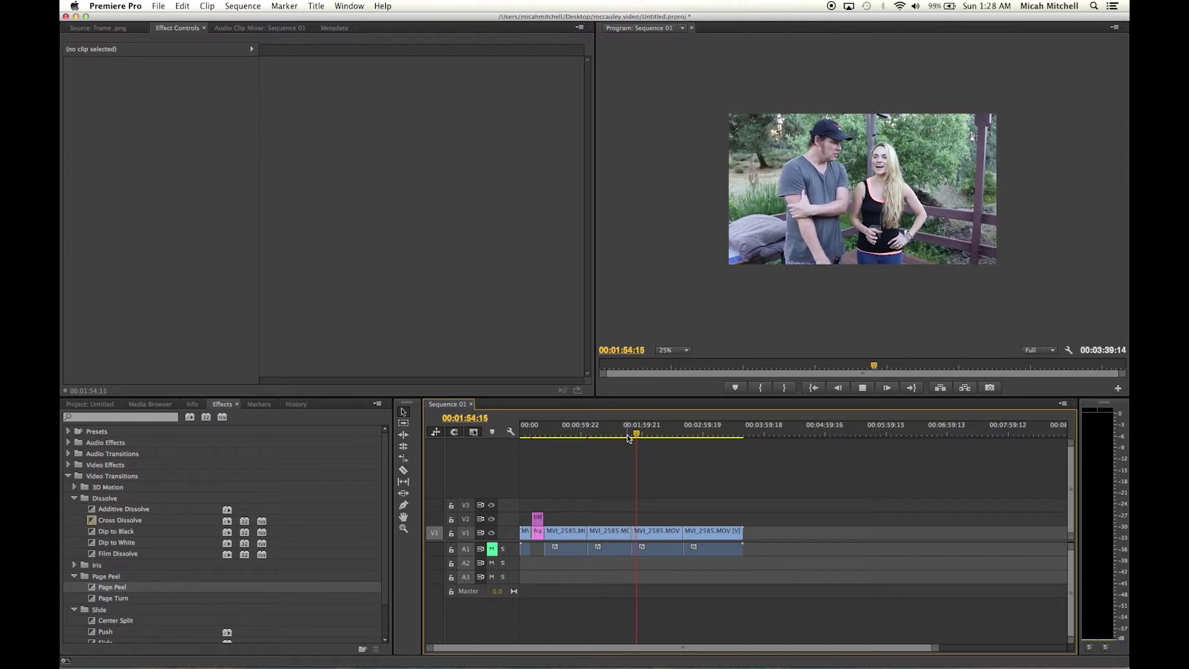
{"action": "key", "text": "space"}
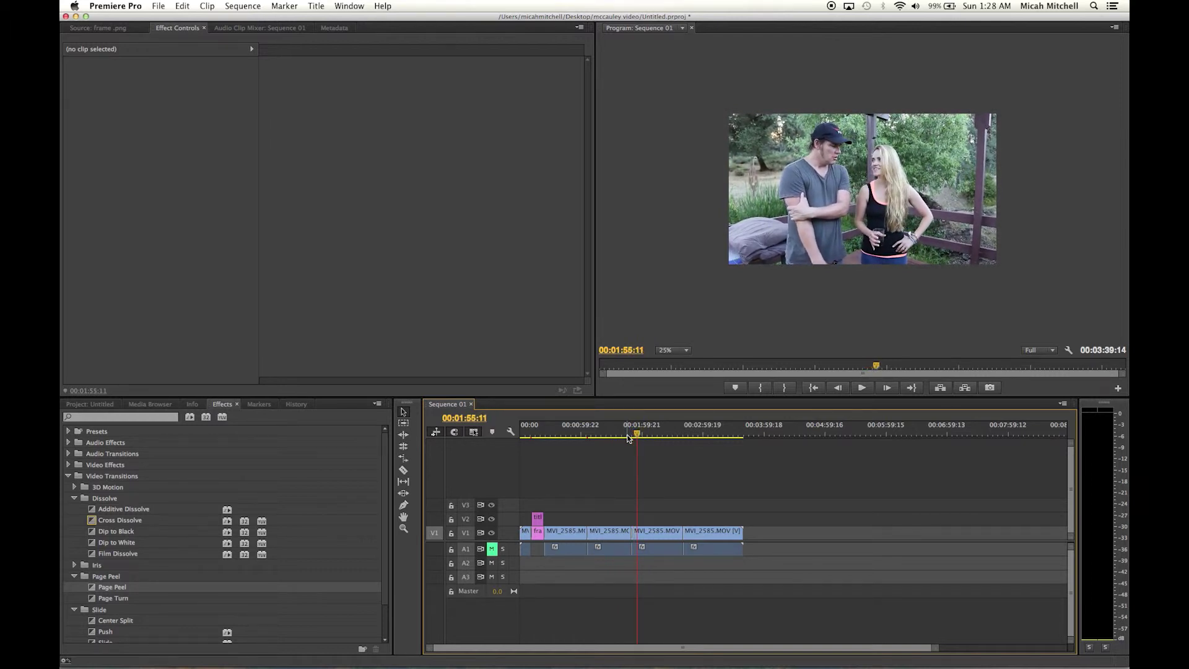